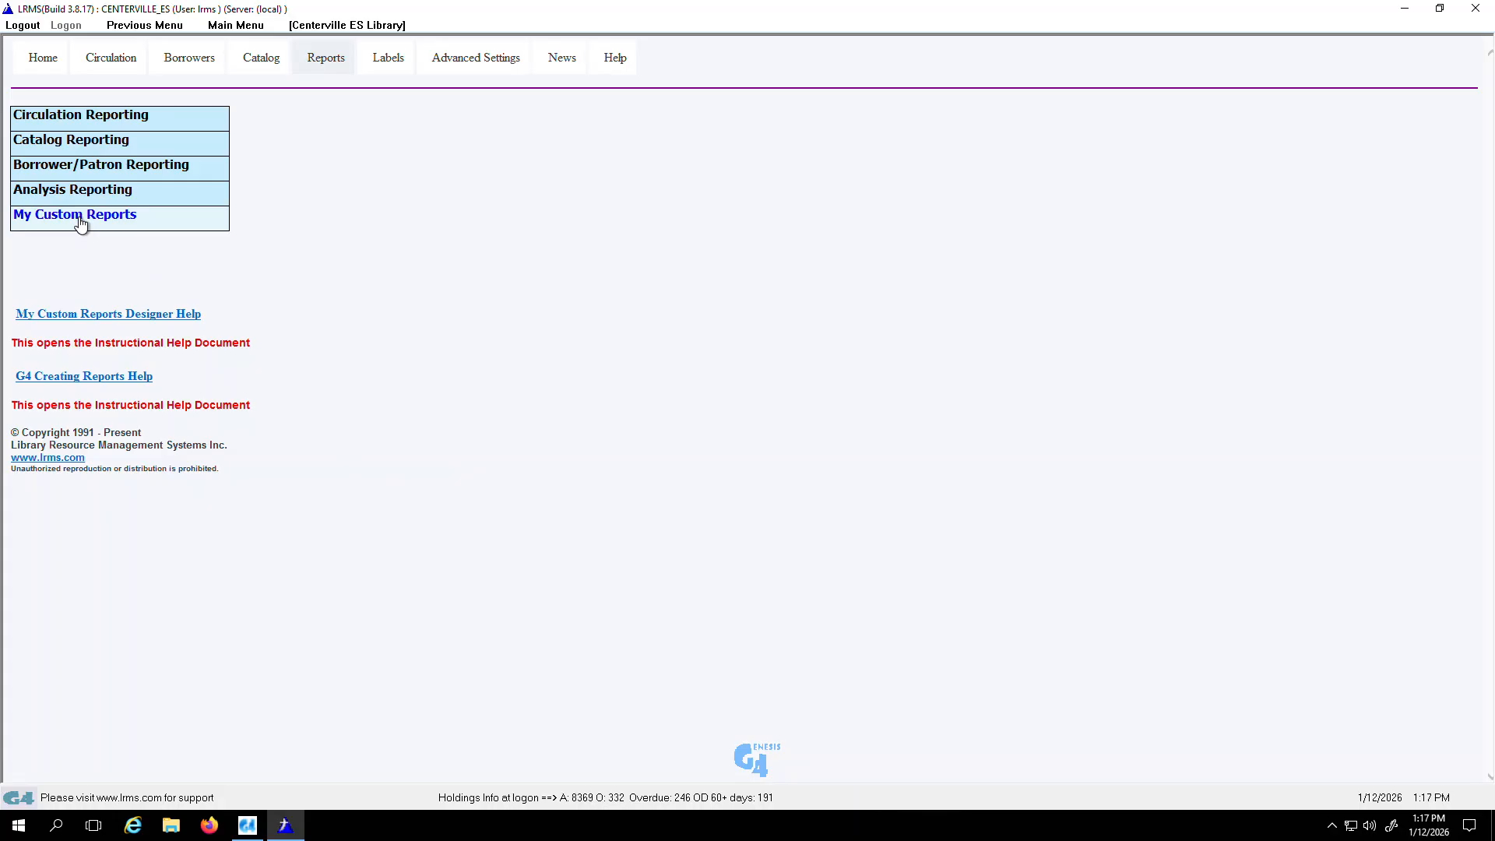
Step: Open the custom reports designer and load the existing Genre Report
click(80, 222)
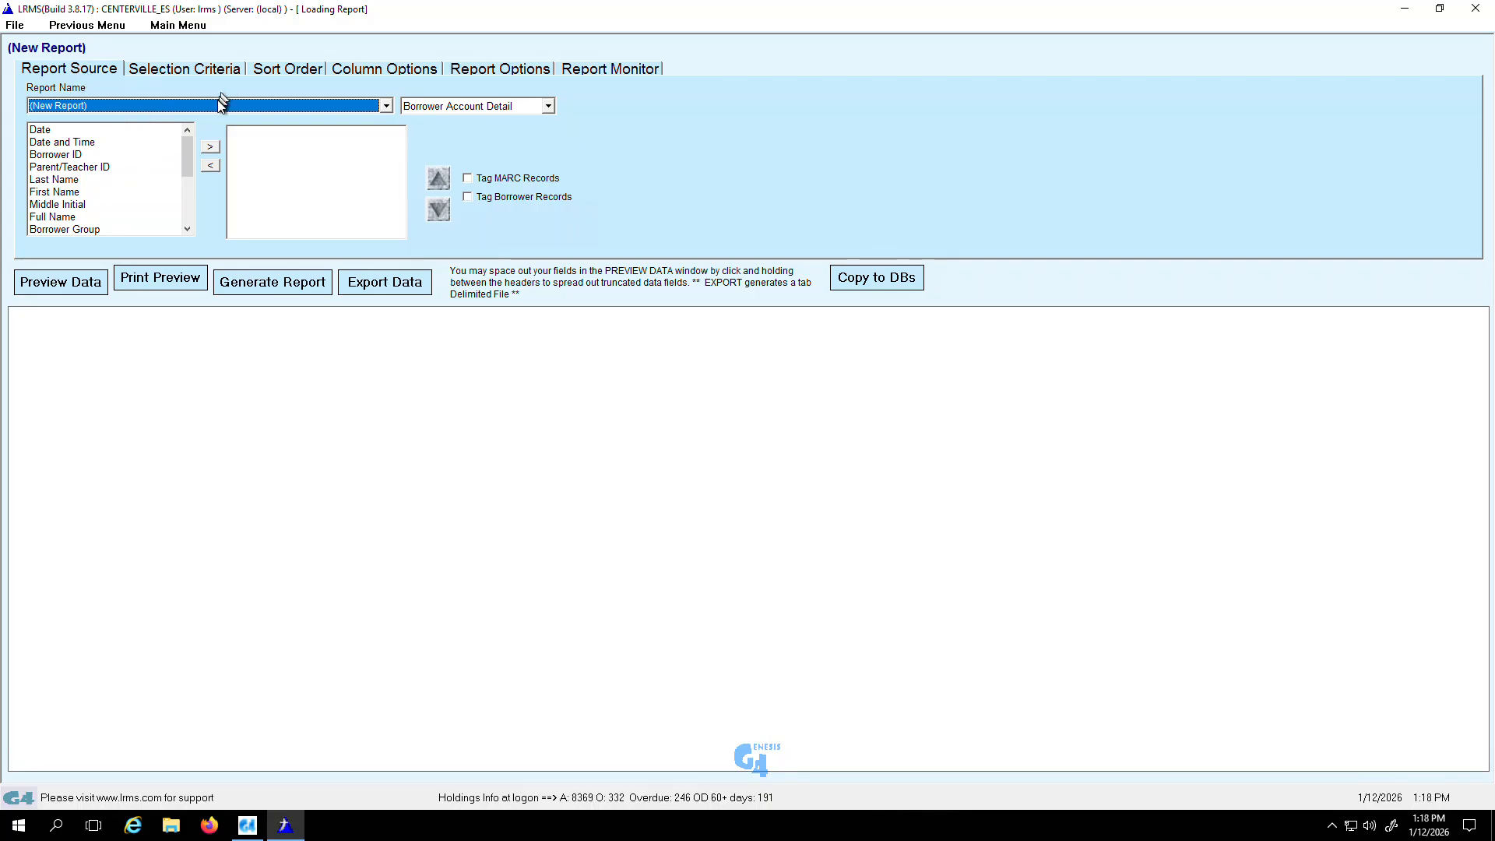
click(385, 111)
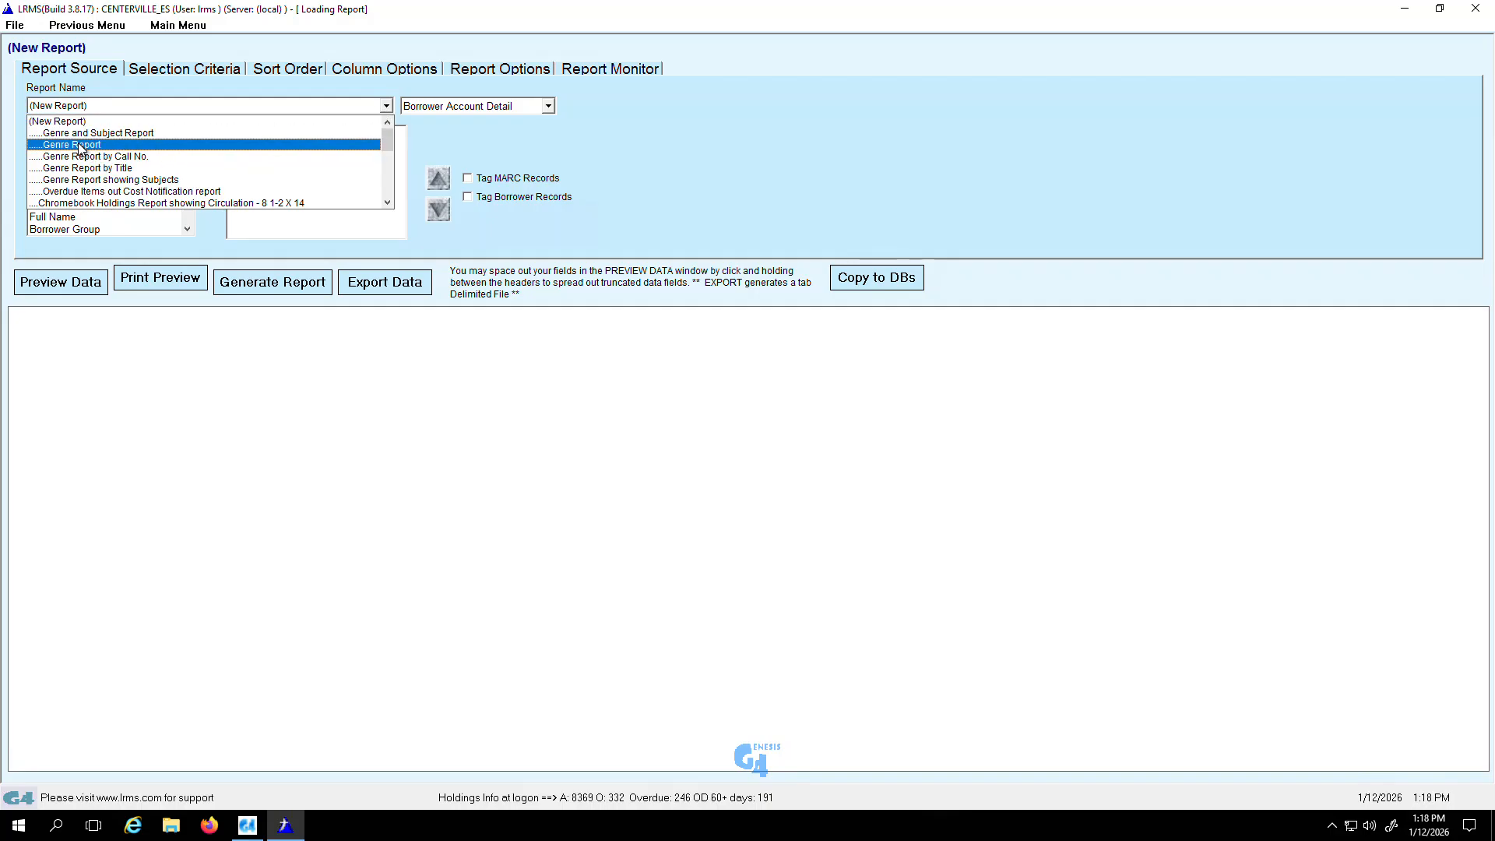
click(81, 146)
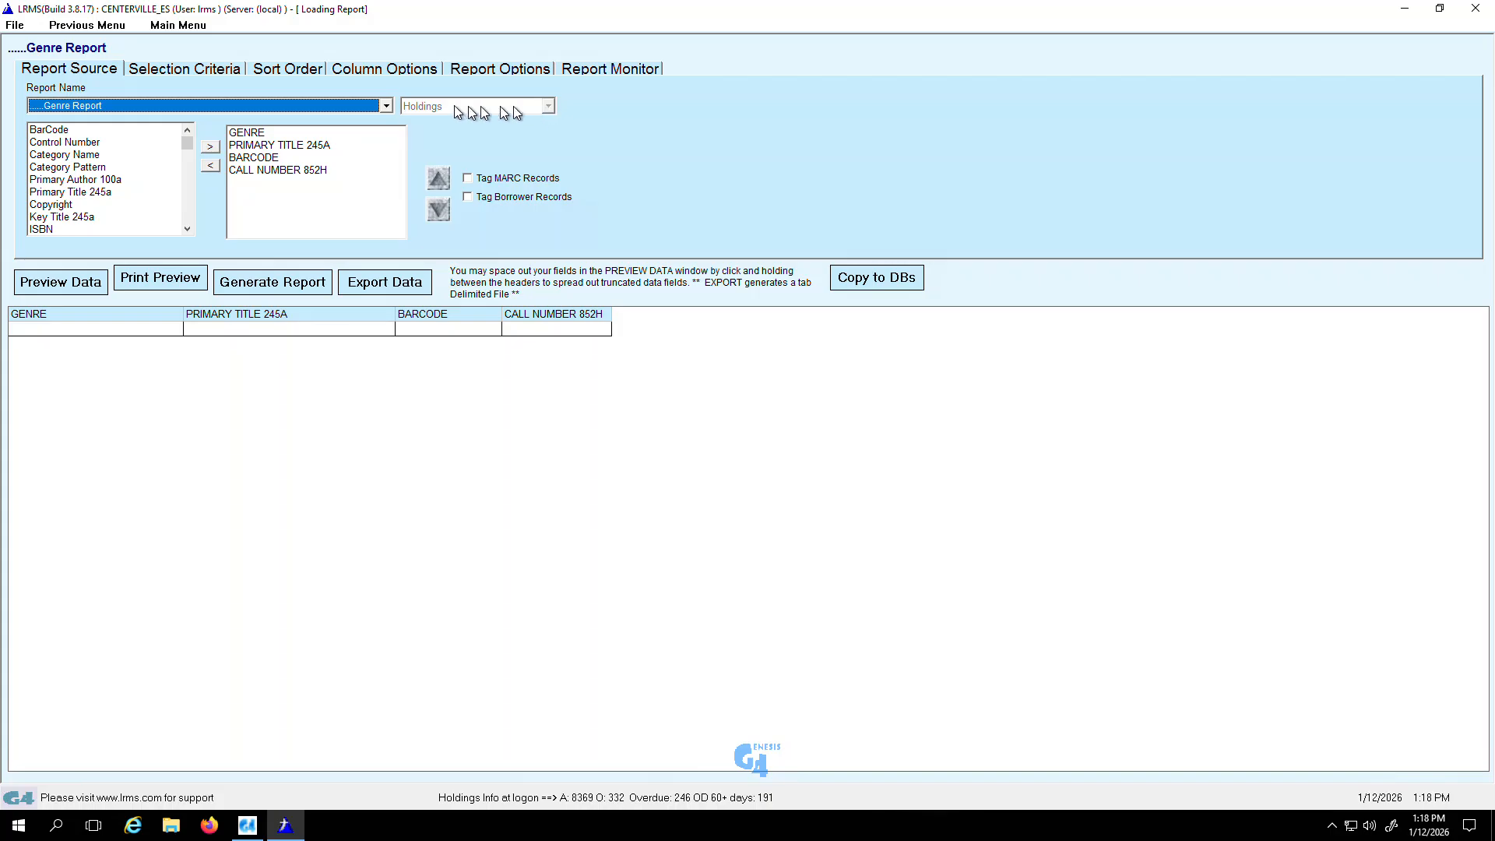
Step: Switch to a blank new report and choose Holdings as its data source
click(382, 107)
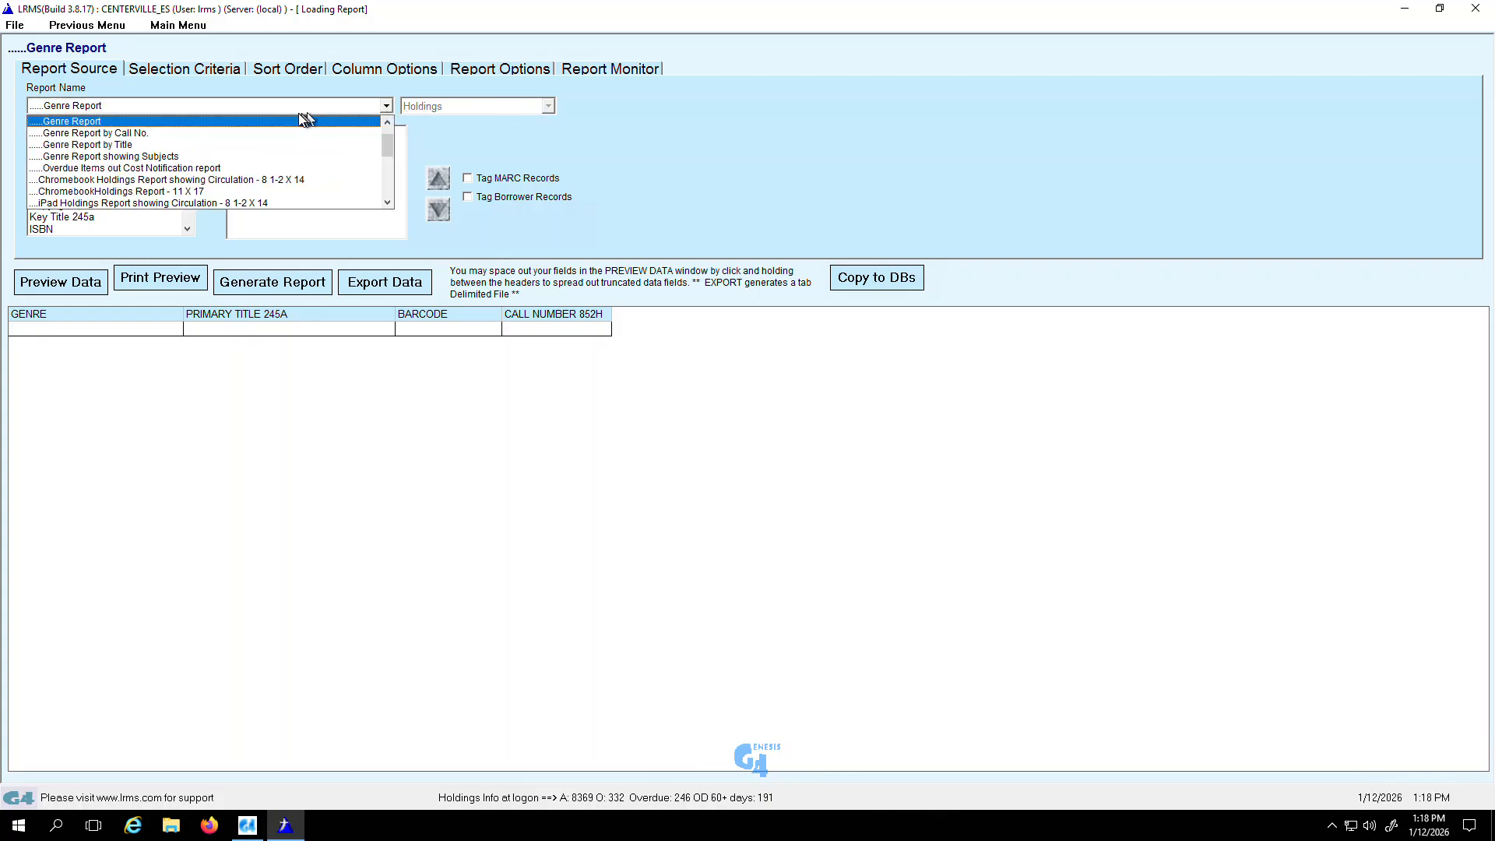
scroll(302, 121, up, 1)
click(278, 122)
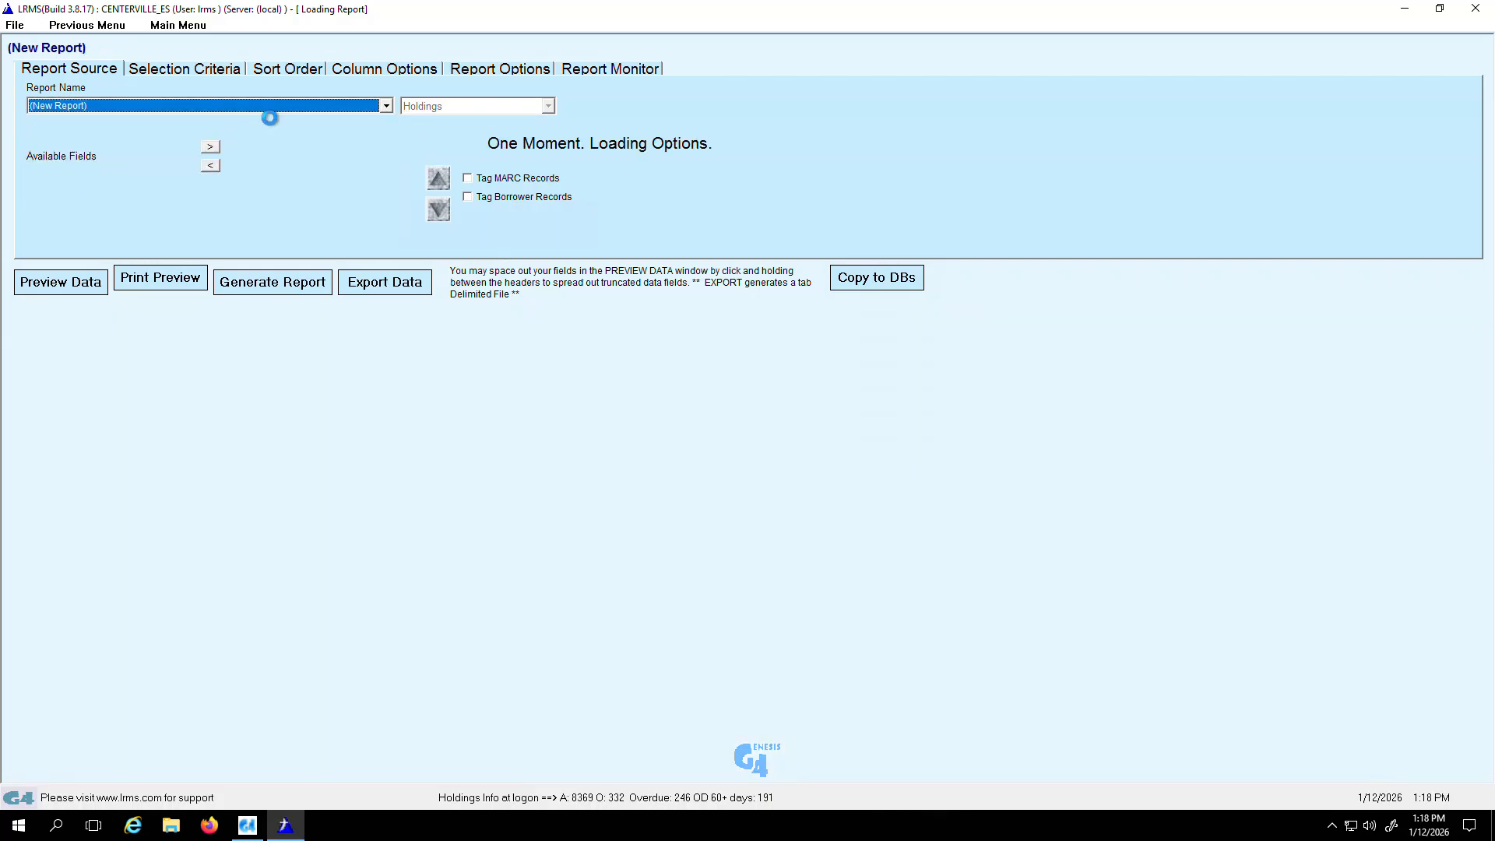
click(549, 106)
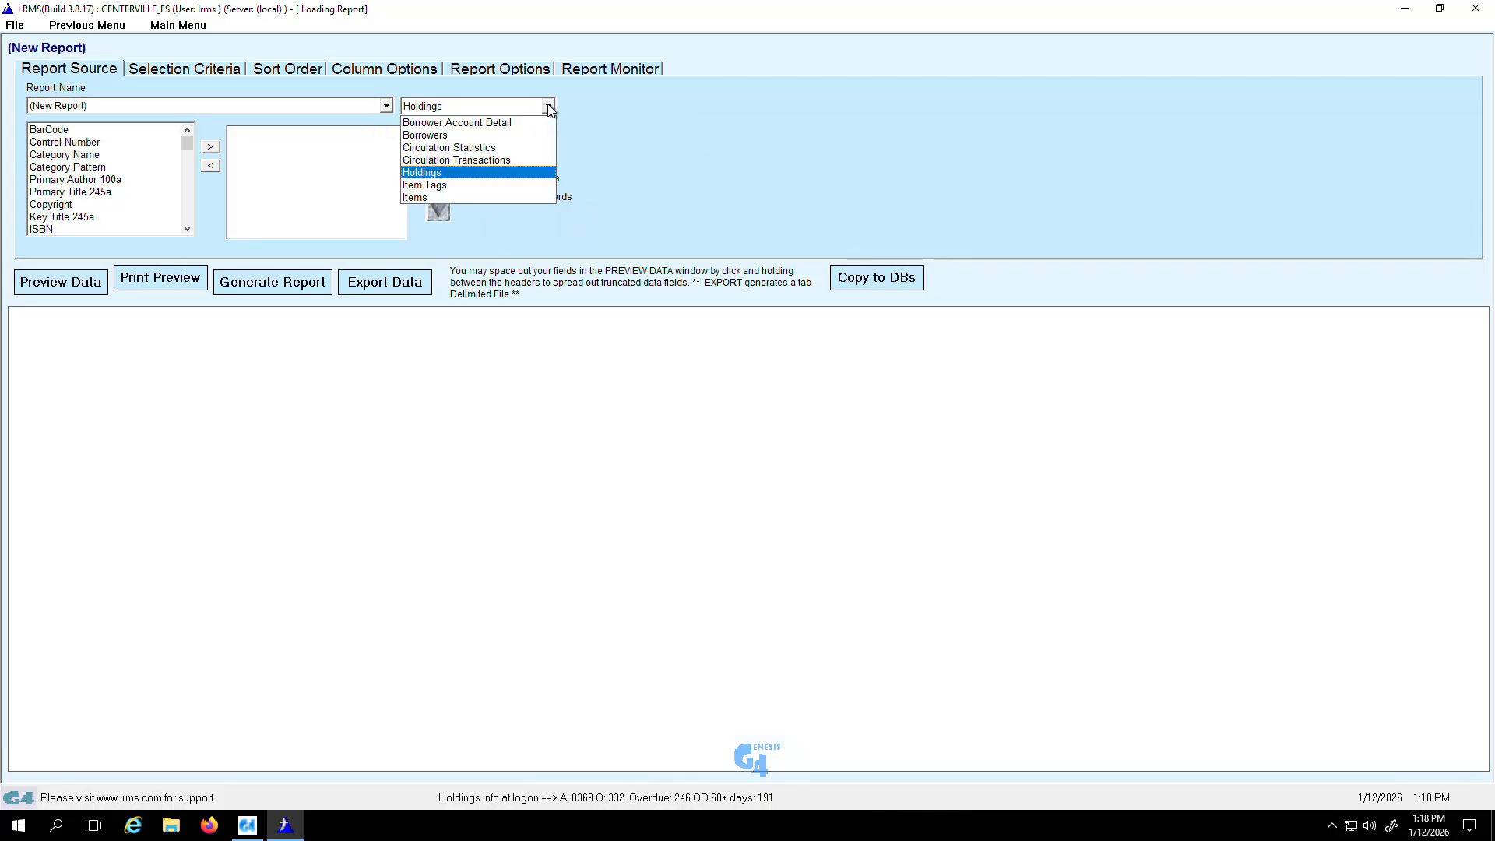
click(436, 173)
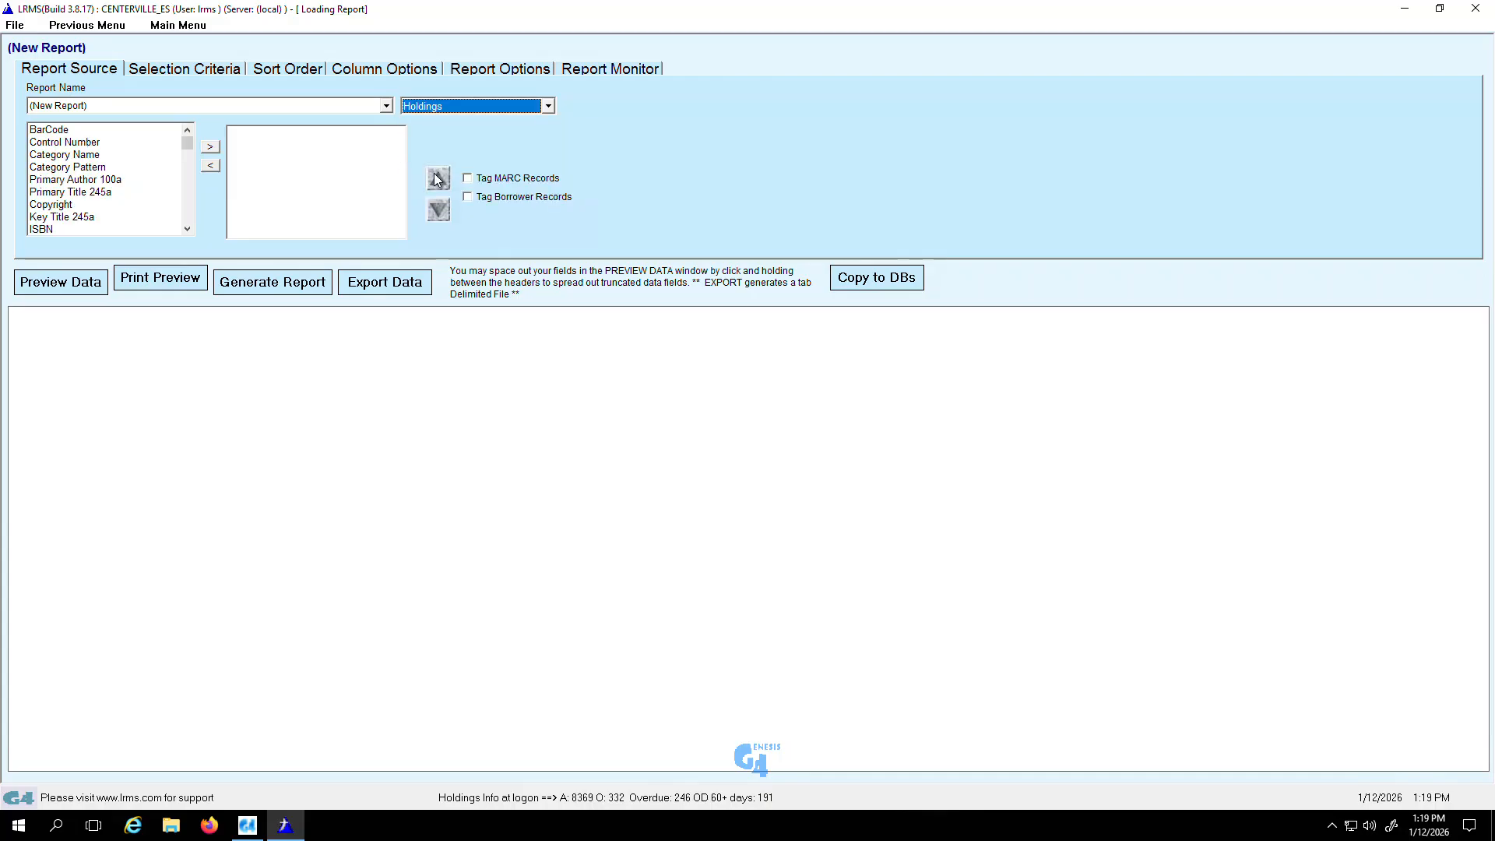
Step: Load the saved Genre Report in place of the blank report
click(387, 107)
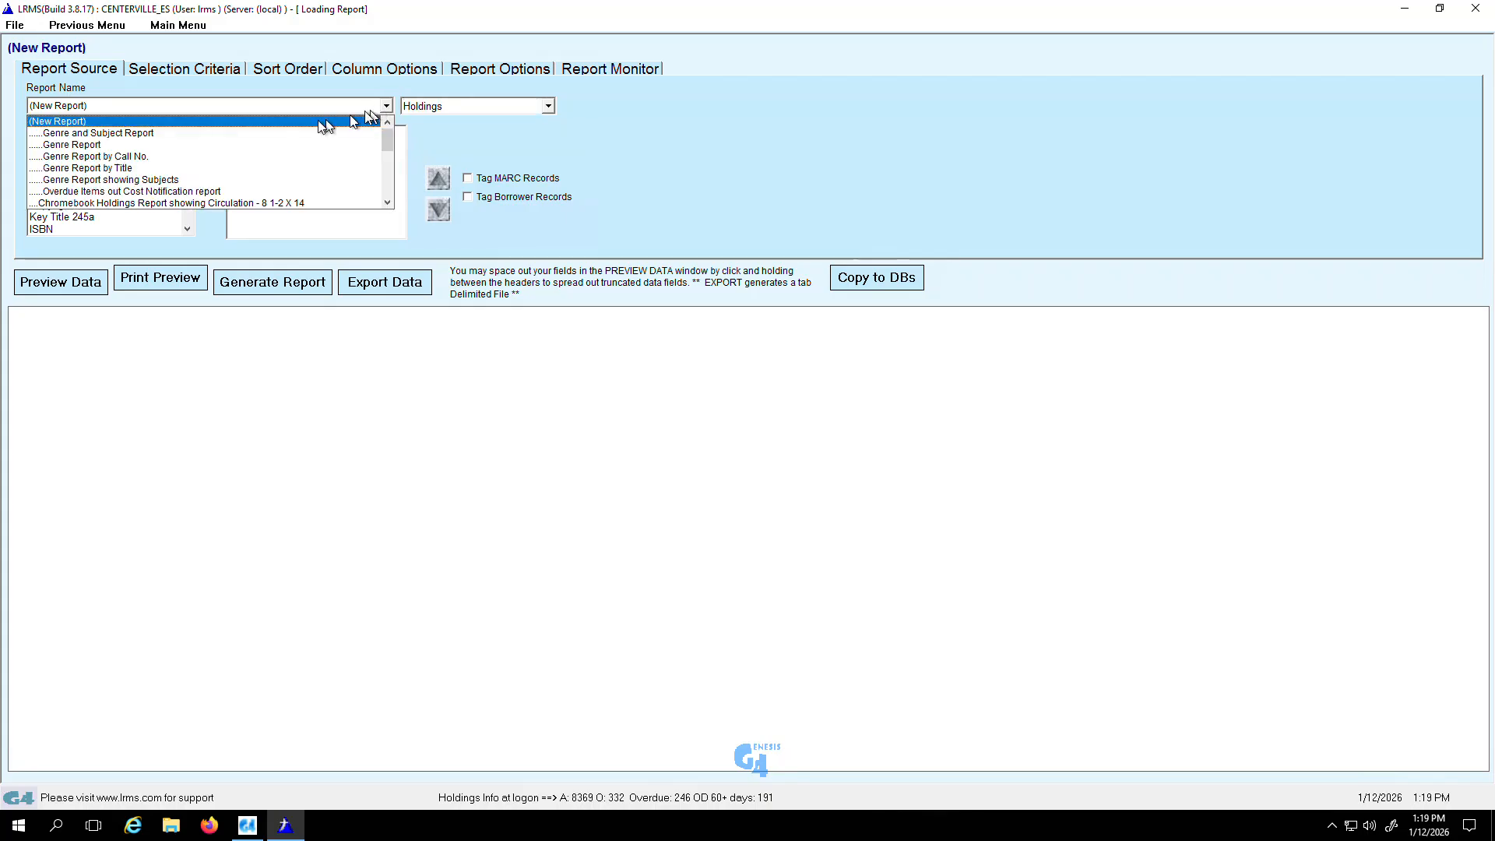
click(111, 145)
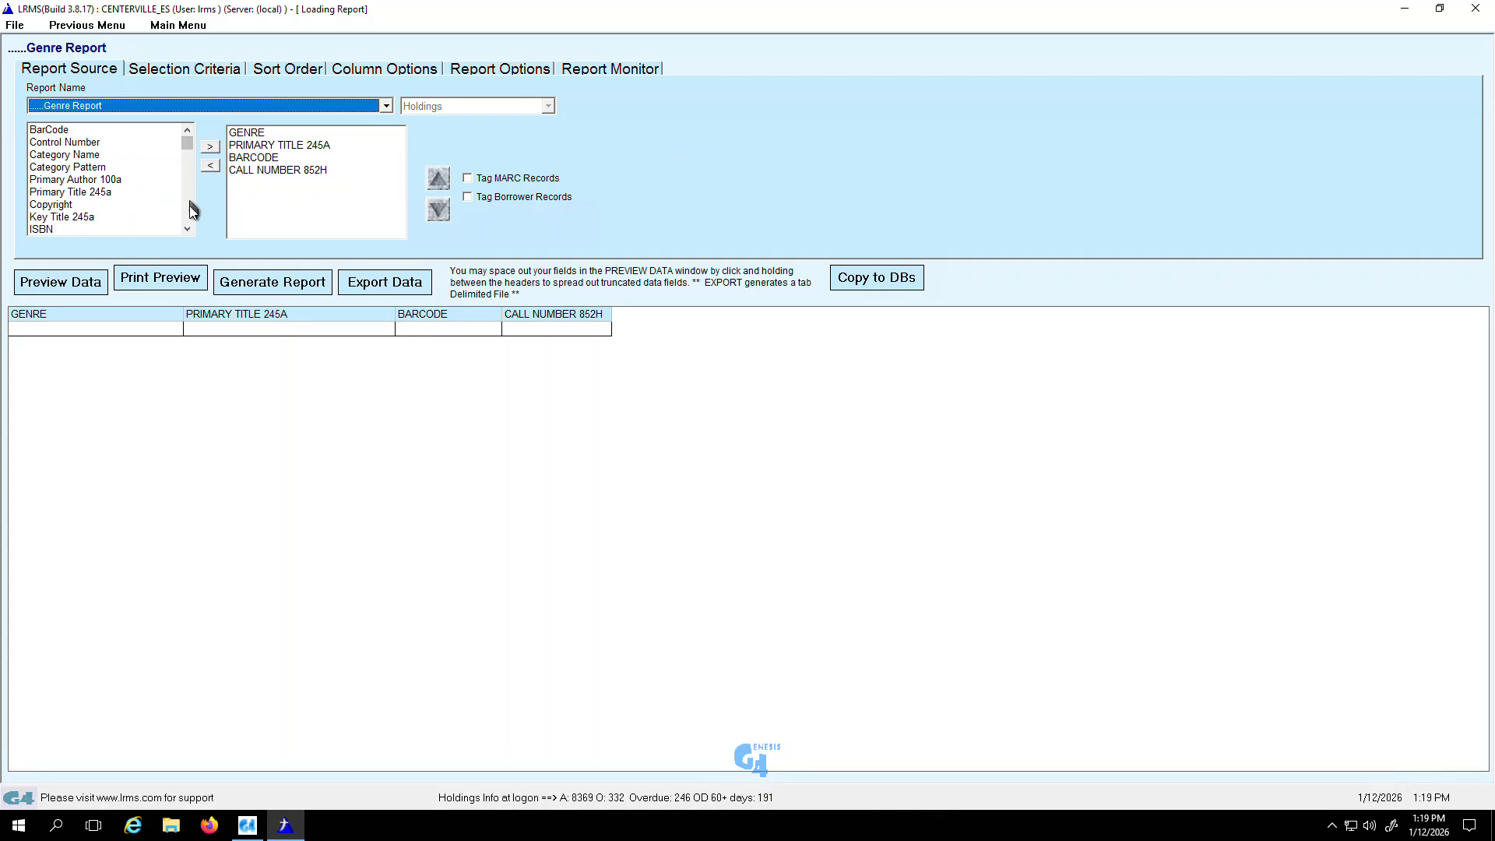
Step: Examine the list of available Holdings fields that can be added to the report
click(187, 229)
click(188, 229)
click(188, 229)
click(188, 229)
click(188, 229)
click(188, 229)
click(188, 229)
click(188, 229)
click(188, 229)
click(188, 229)
click(188, 229)
click(187, 229)
click(188, 229)
click(187, 229)
click(187, 229)
click(187, 229)
click(188, 229)
click(187, 229)
click(188, 229)
click(188, 229)
click(187, 228)
click(188, 229)
click(187, 229)
click(188, 229)
click(188, 229)
click(187, 229)
click(188, 229)
click(187, 229)
click(188, 229)
click(187, 229)
click(188, 229)
click(187, 229)
click(188, 229)
click(188, 229)
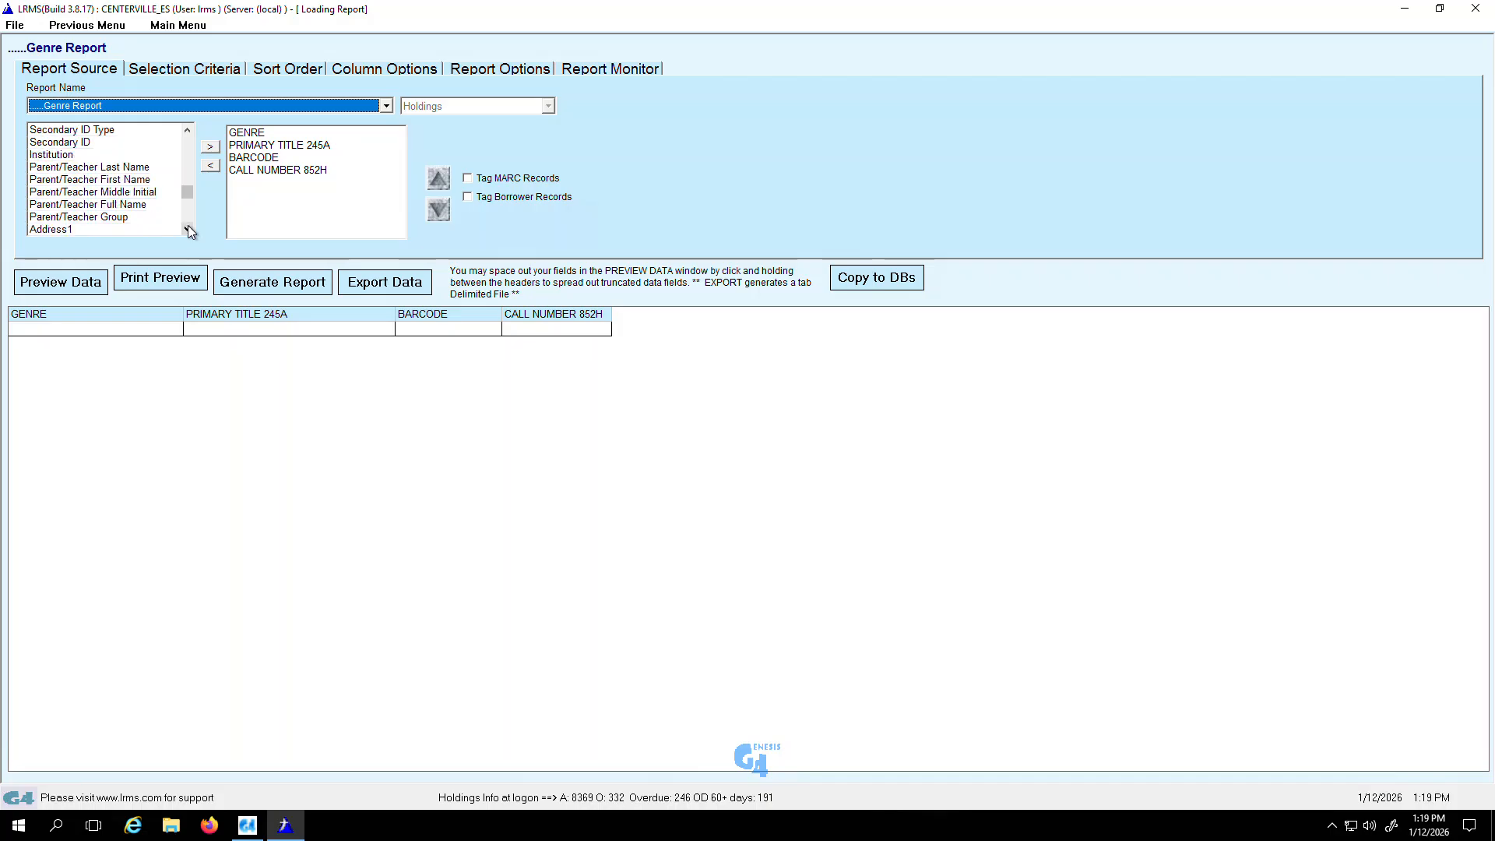
drag(186, 192, 185, 141)
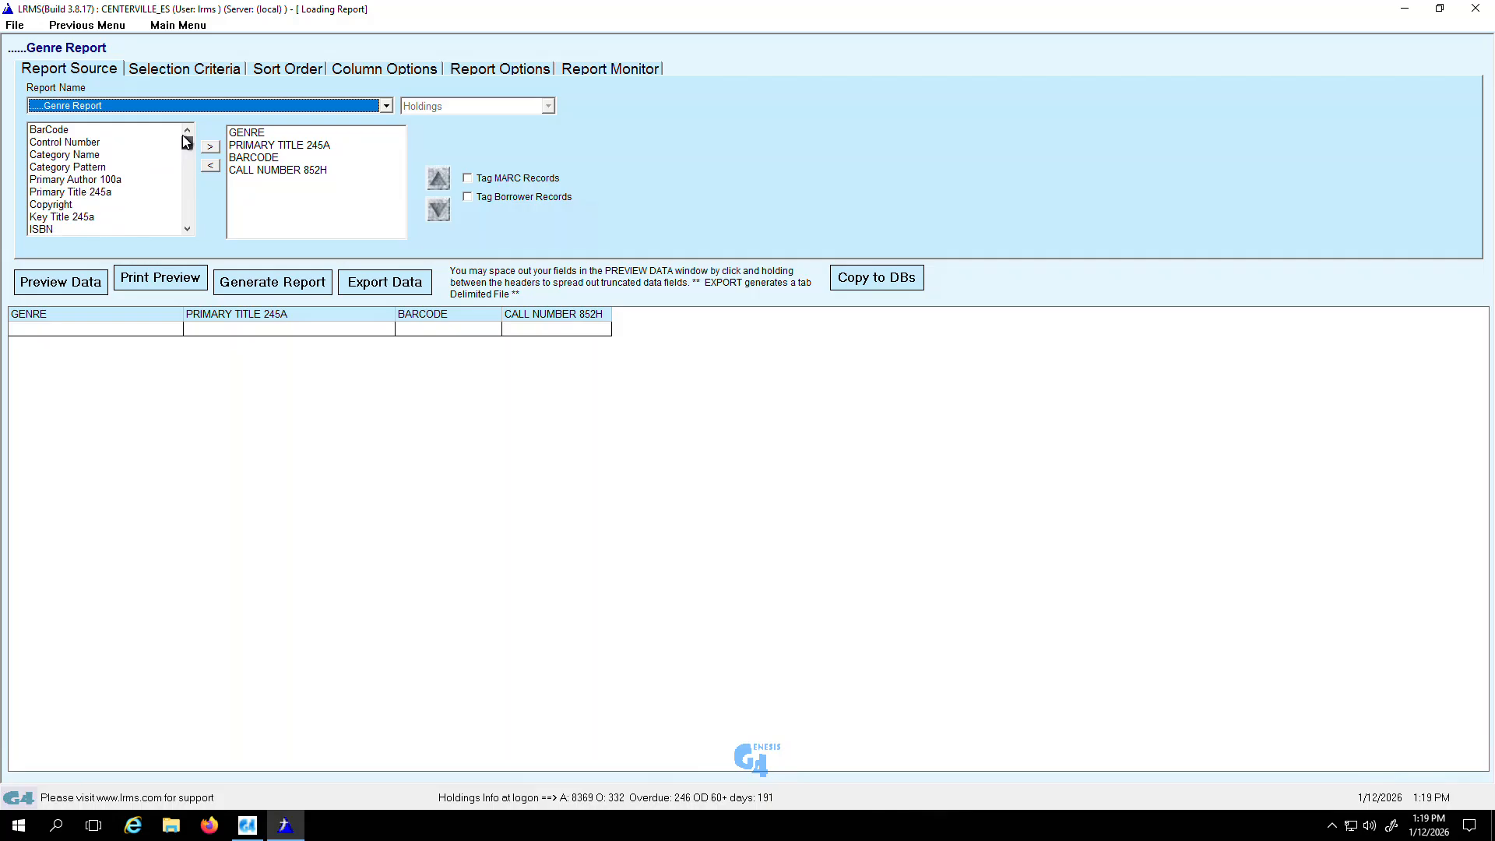
Step: Add the available Genre field to the end of the report's selected fields and remove that added entry again
click(187, 229)
click(186, 229)
click(187, 229)
click(187, 229)
click(187, 229)
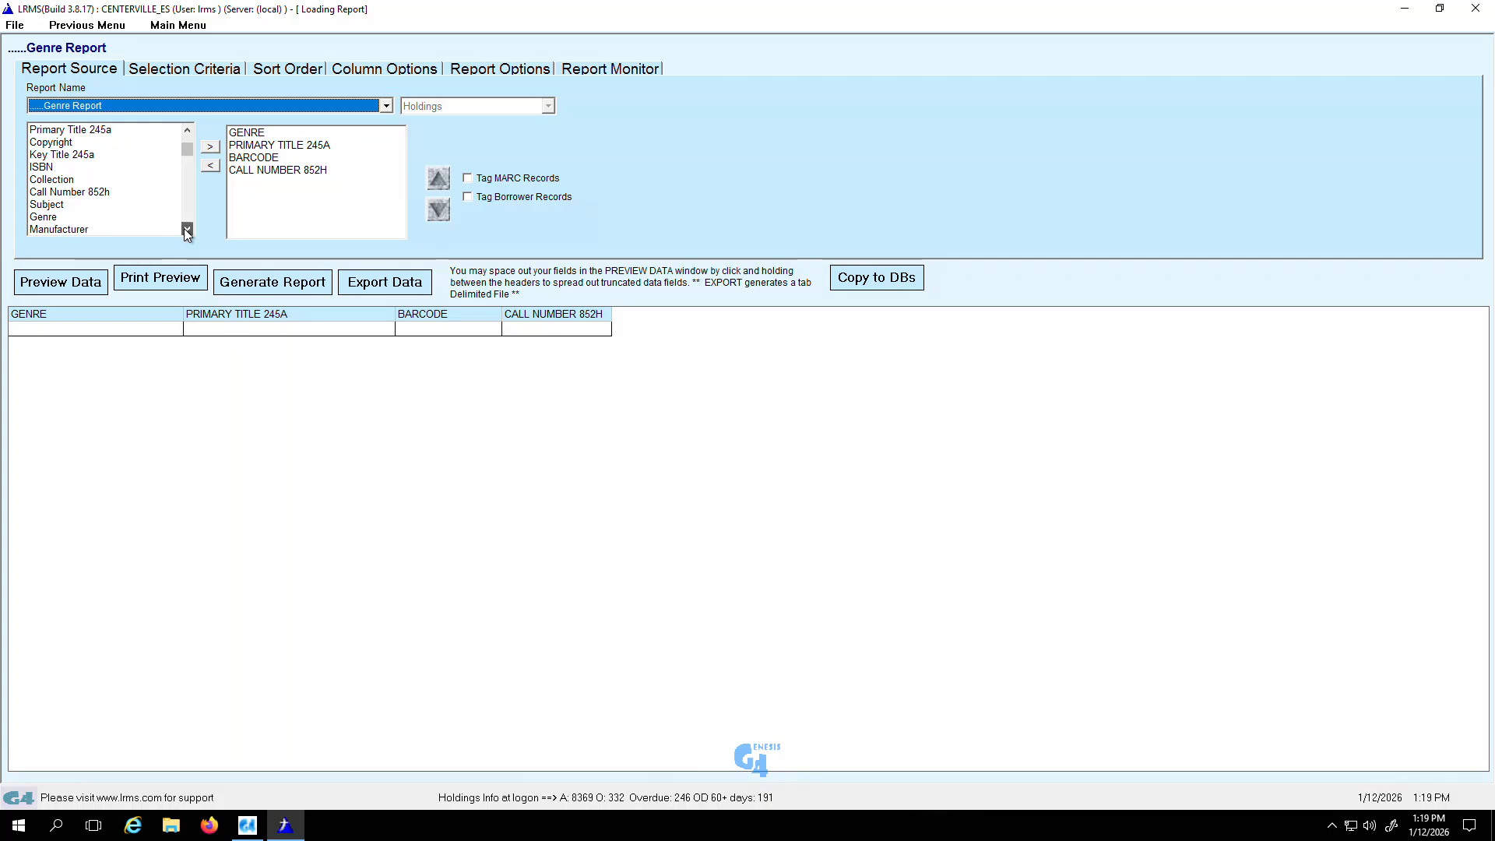
click(59, 218)
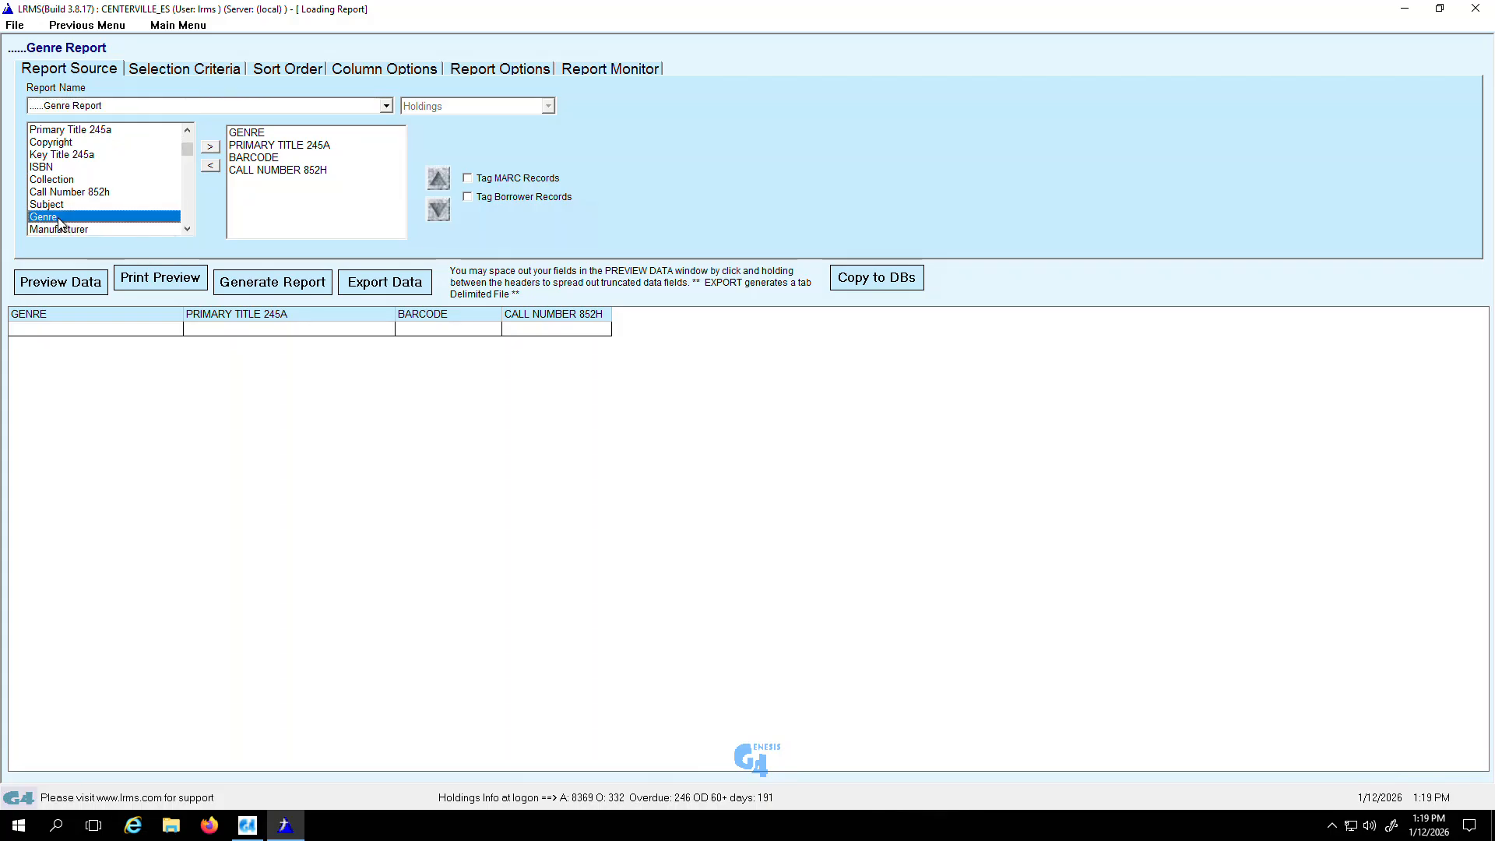
click(210, 147)
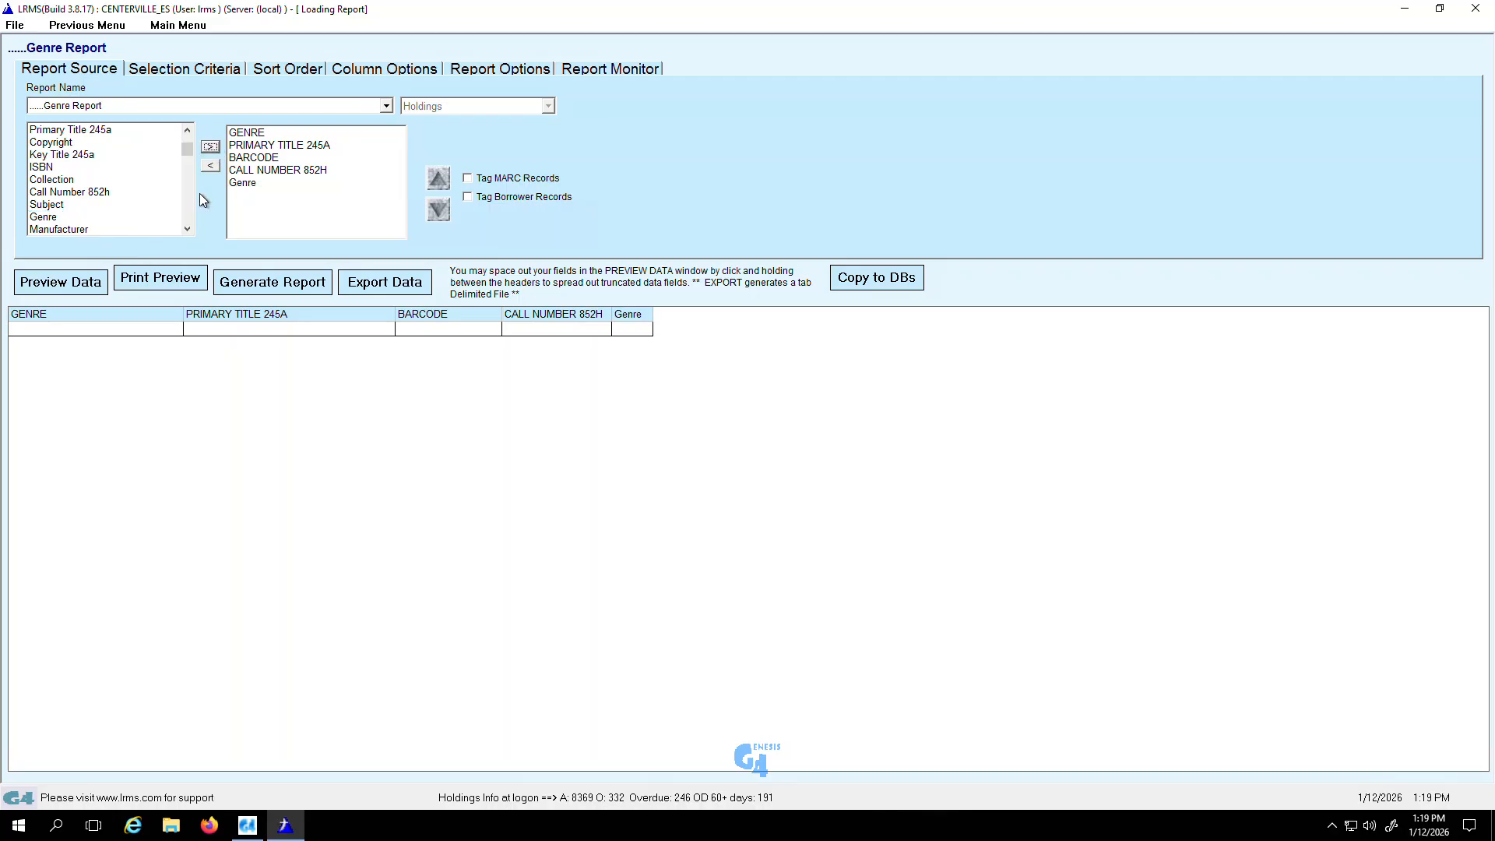
click(241, 182)
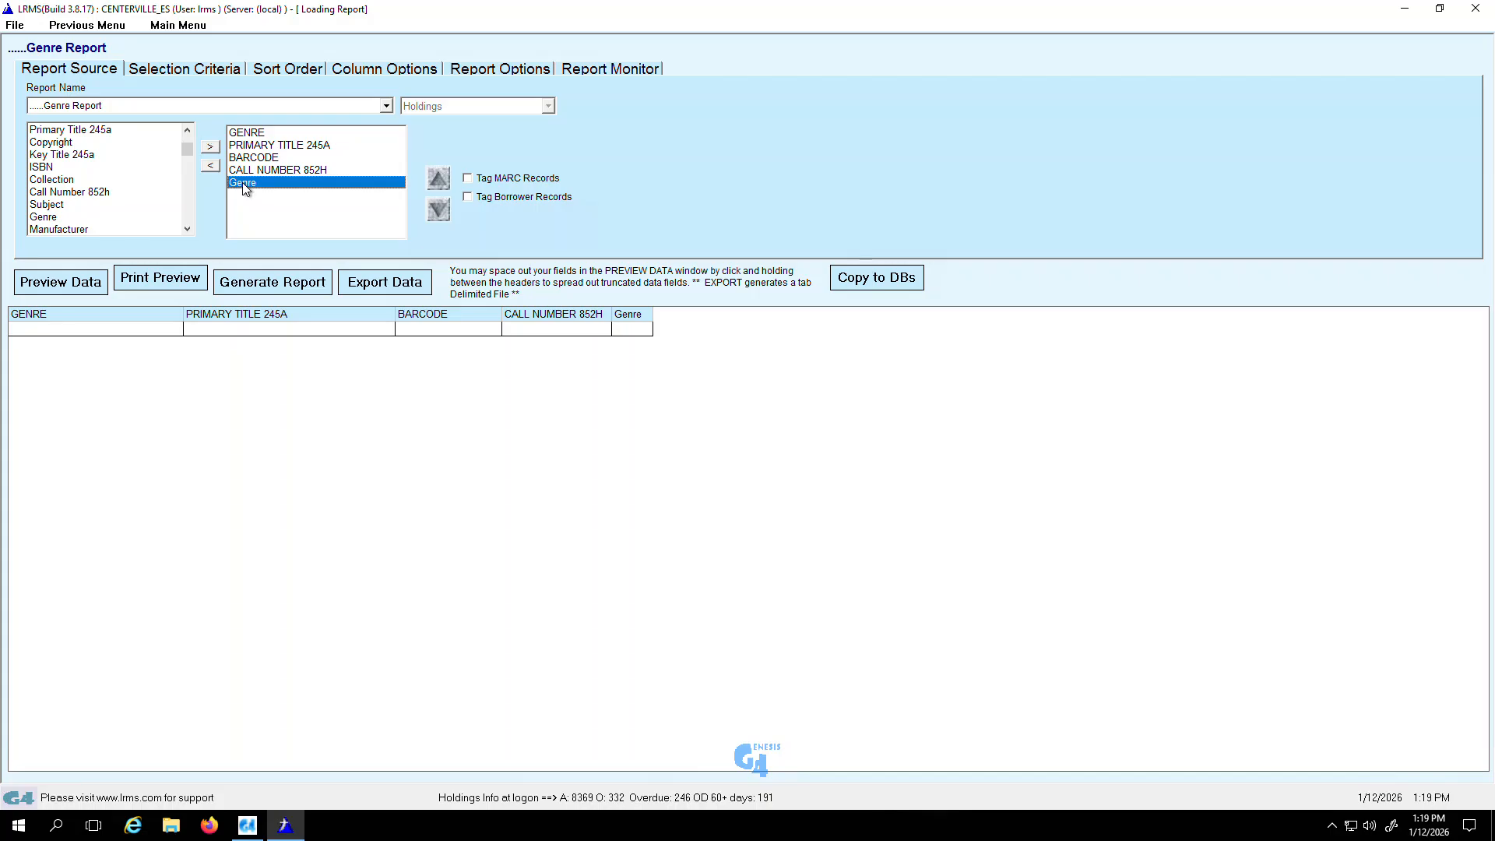
click(211, 166)
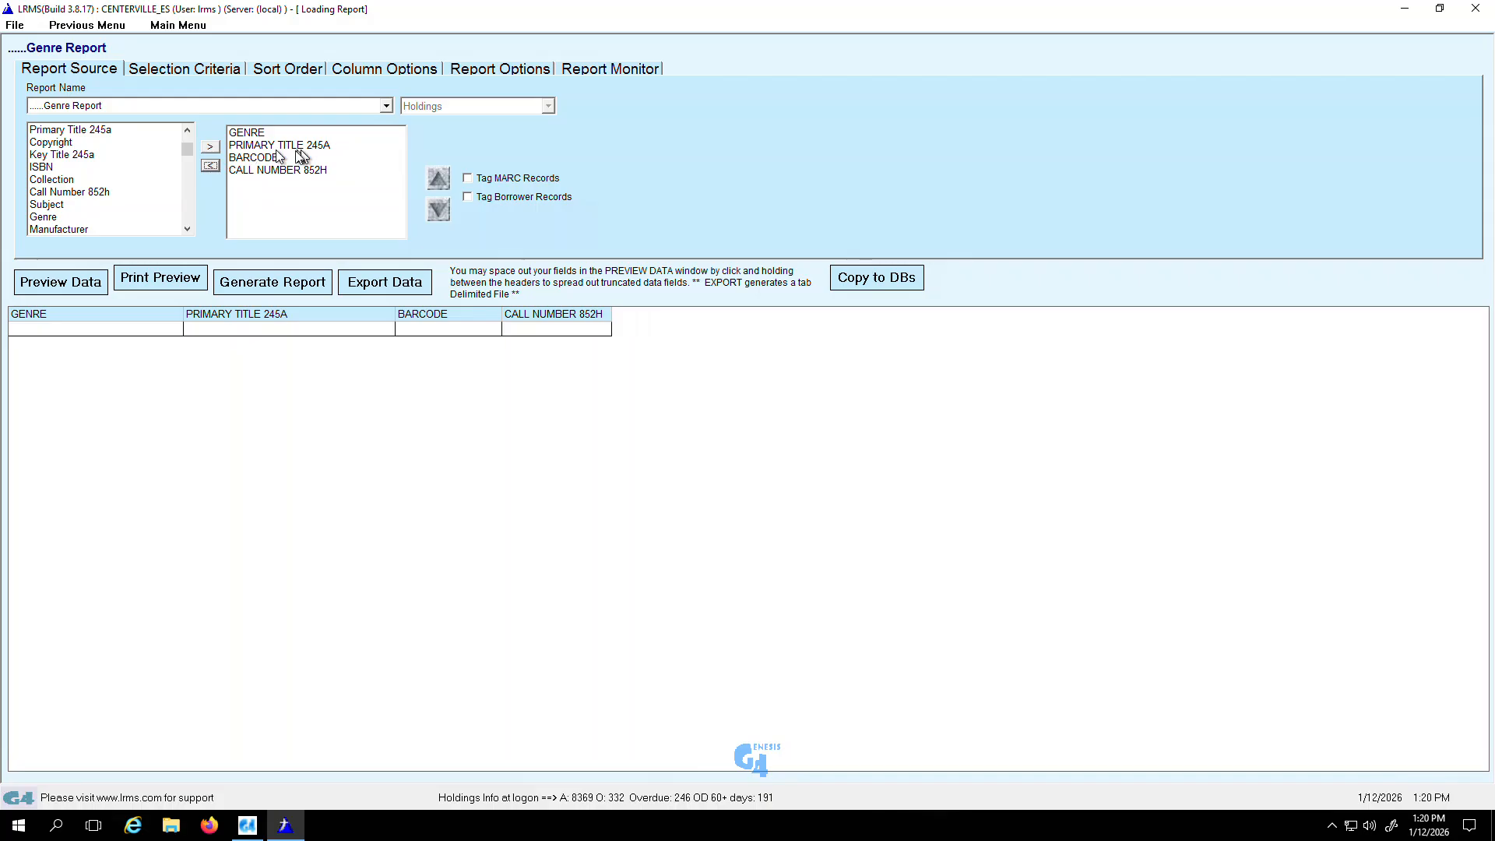
Step: Review the Genre Report's selection criteria and sort order, including the fields available for filtering
click(165, 75)
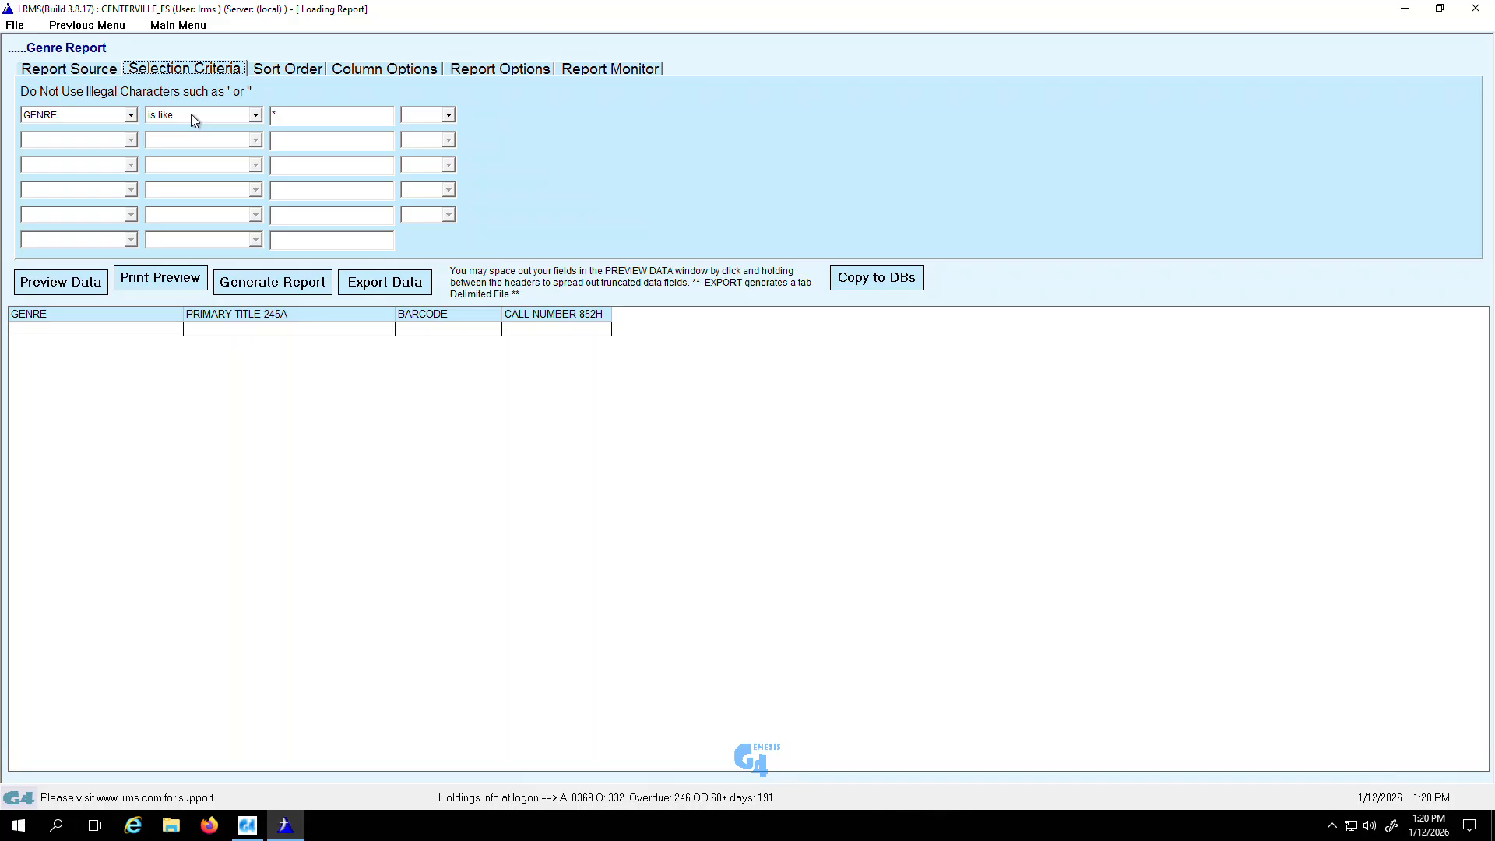
click(285, 74)
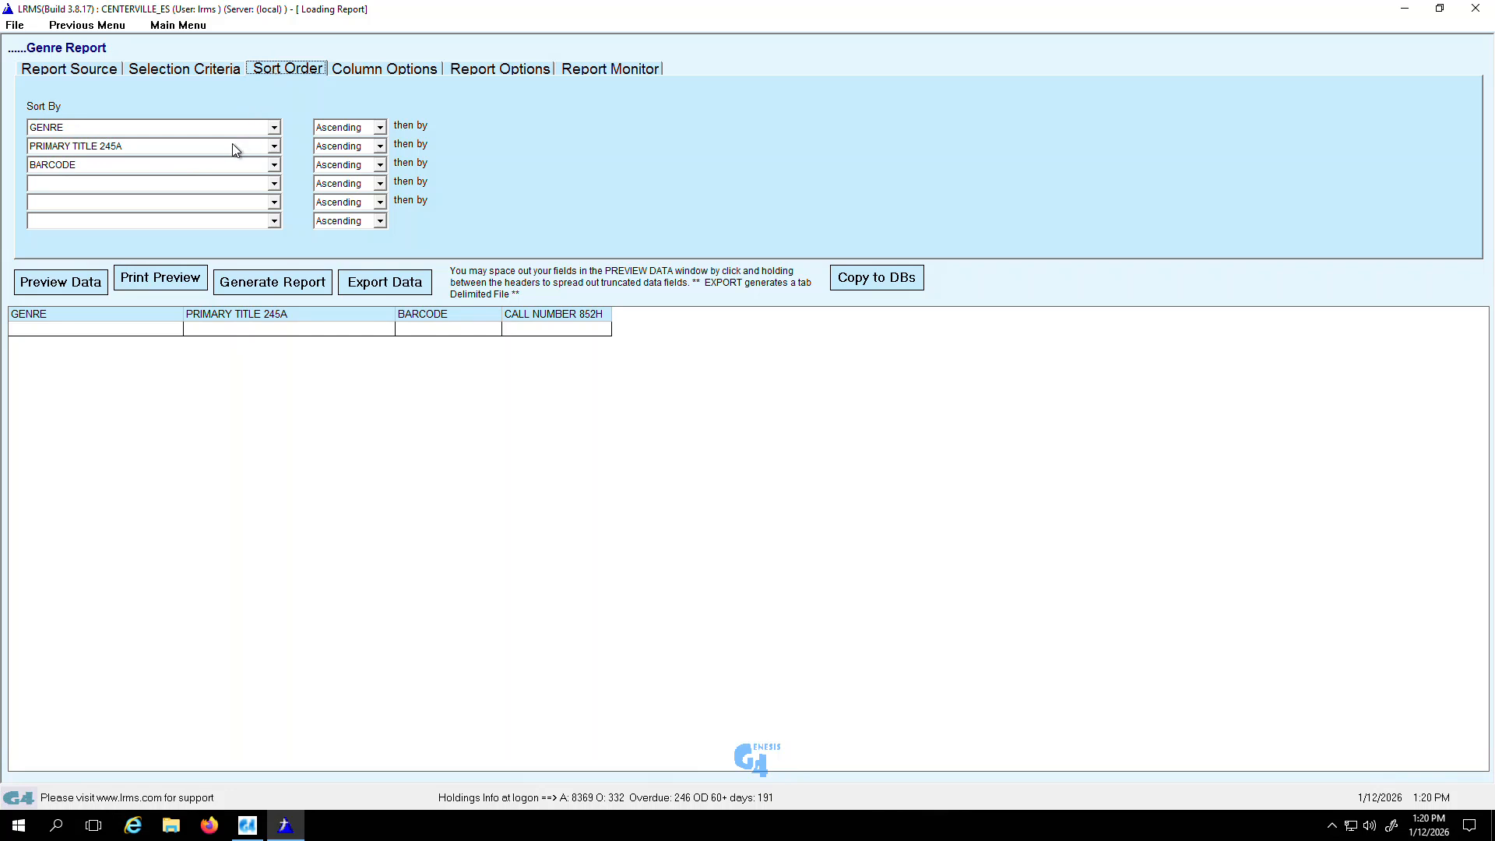
click(195, 75)
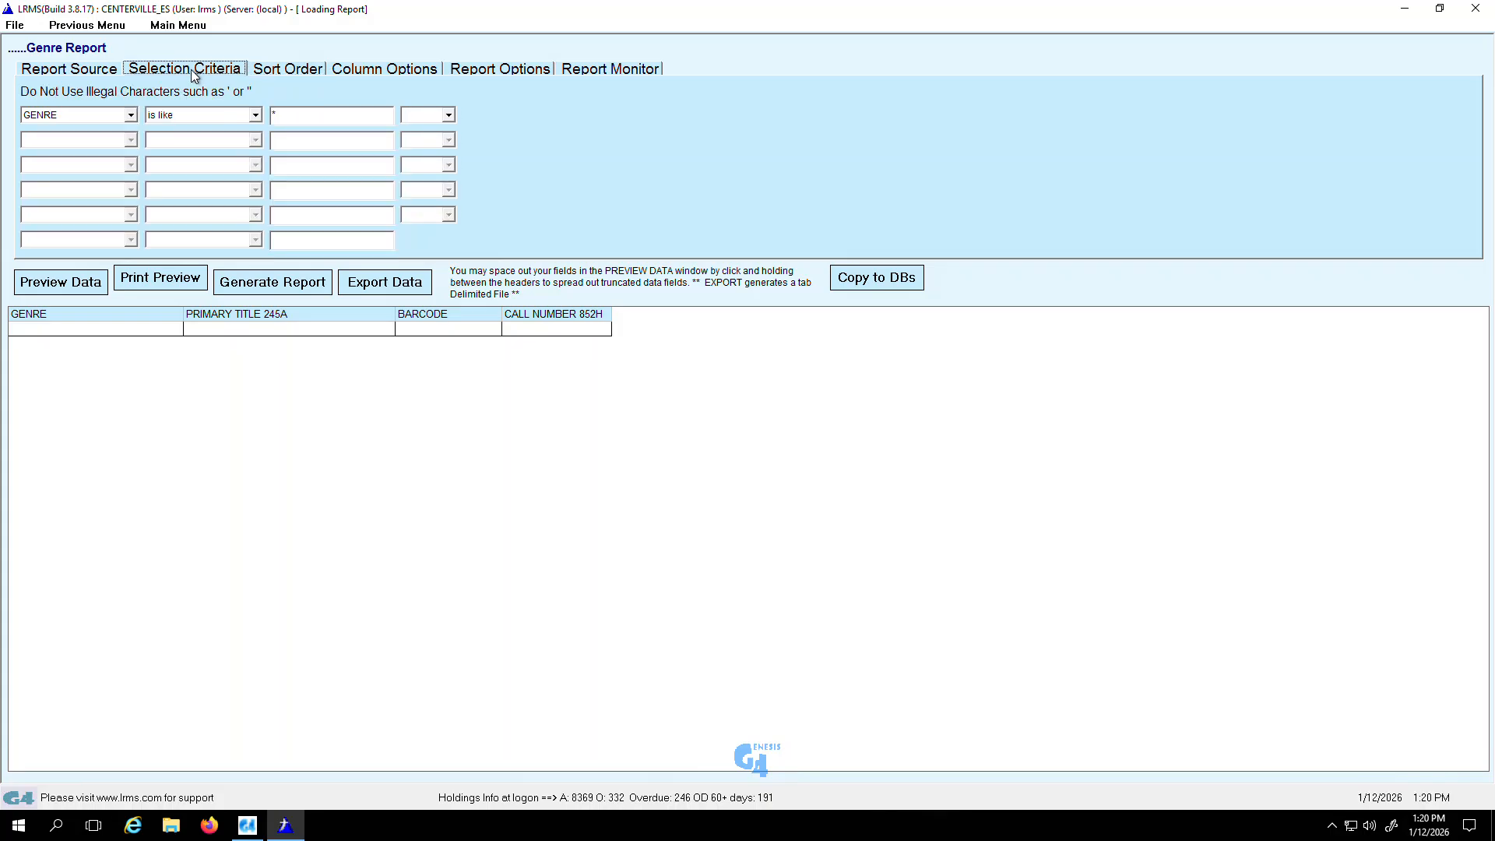
click(131, 116)
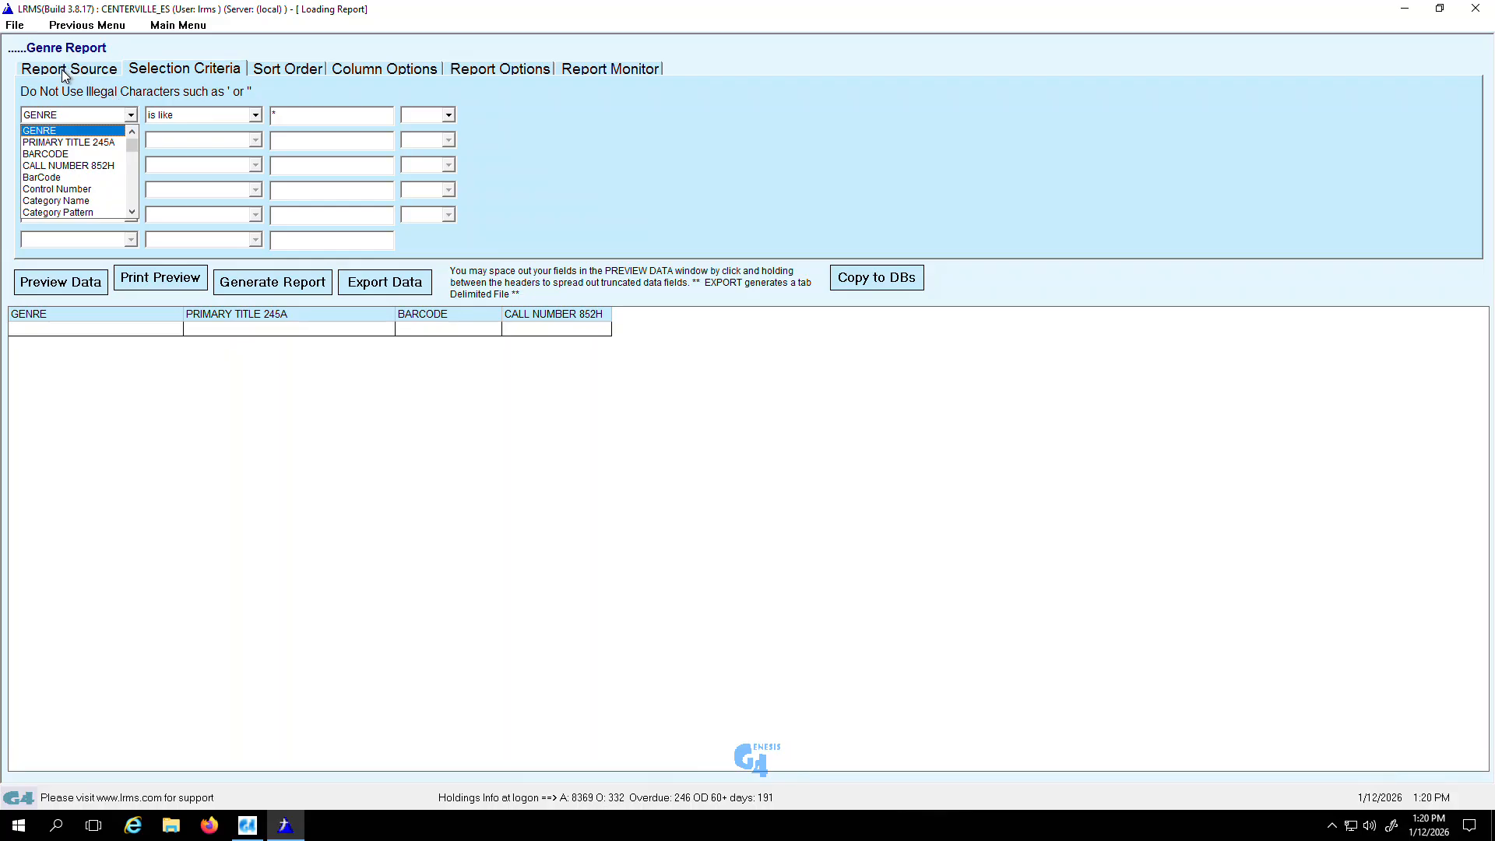
click(320, 113)
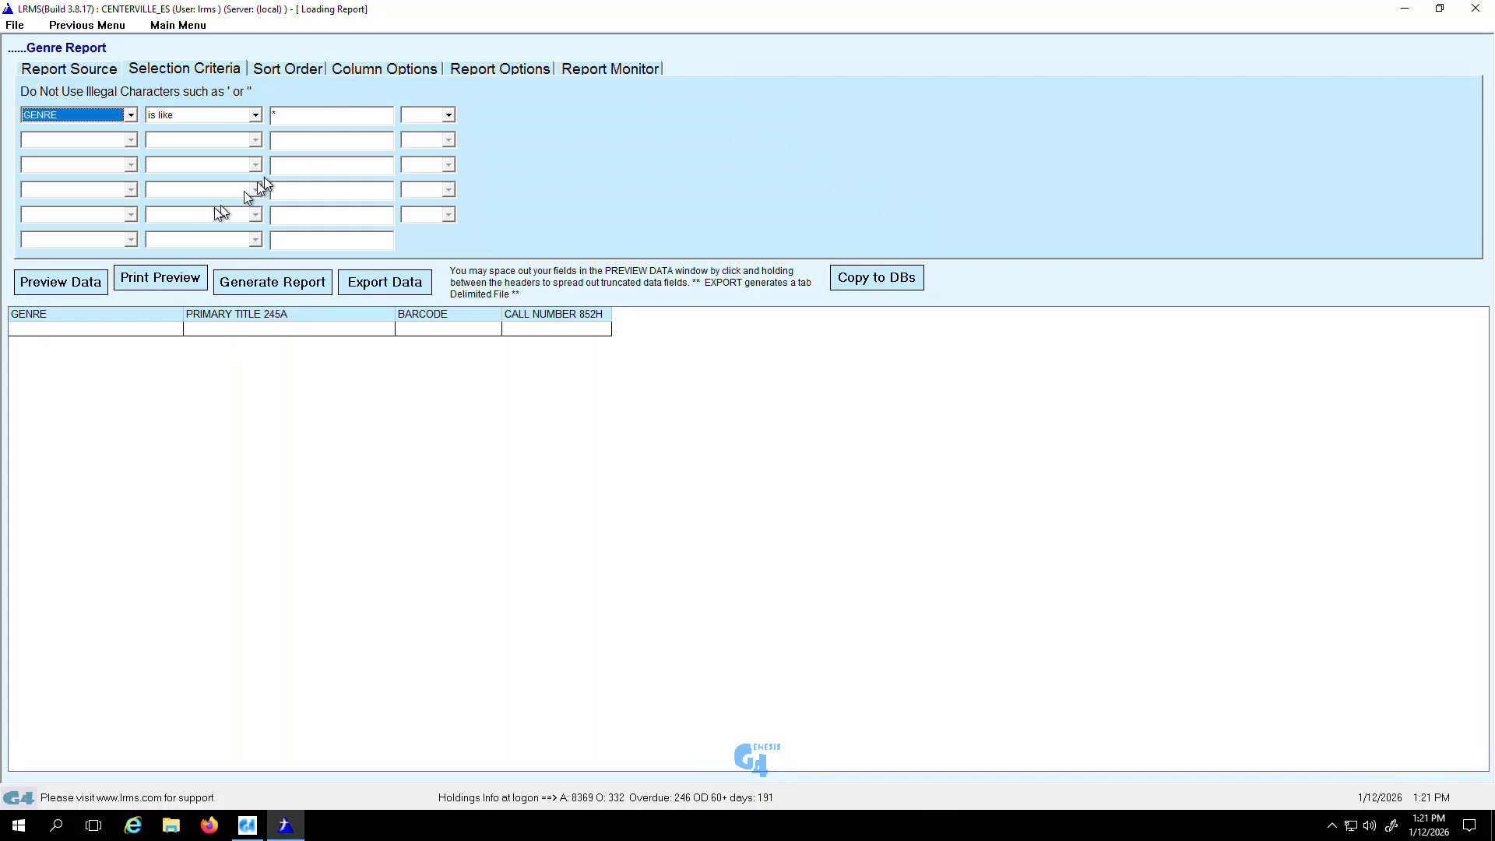
Step: Preview the Genre Report data and examine the call number column for blank or incomplete entries
click(71, 283)
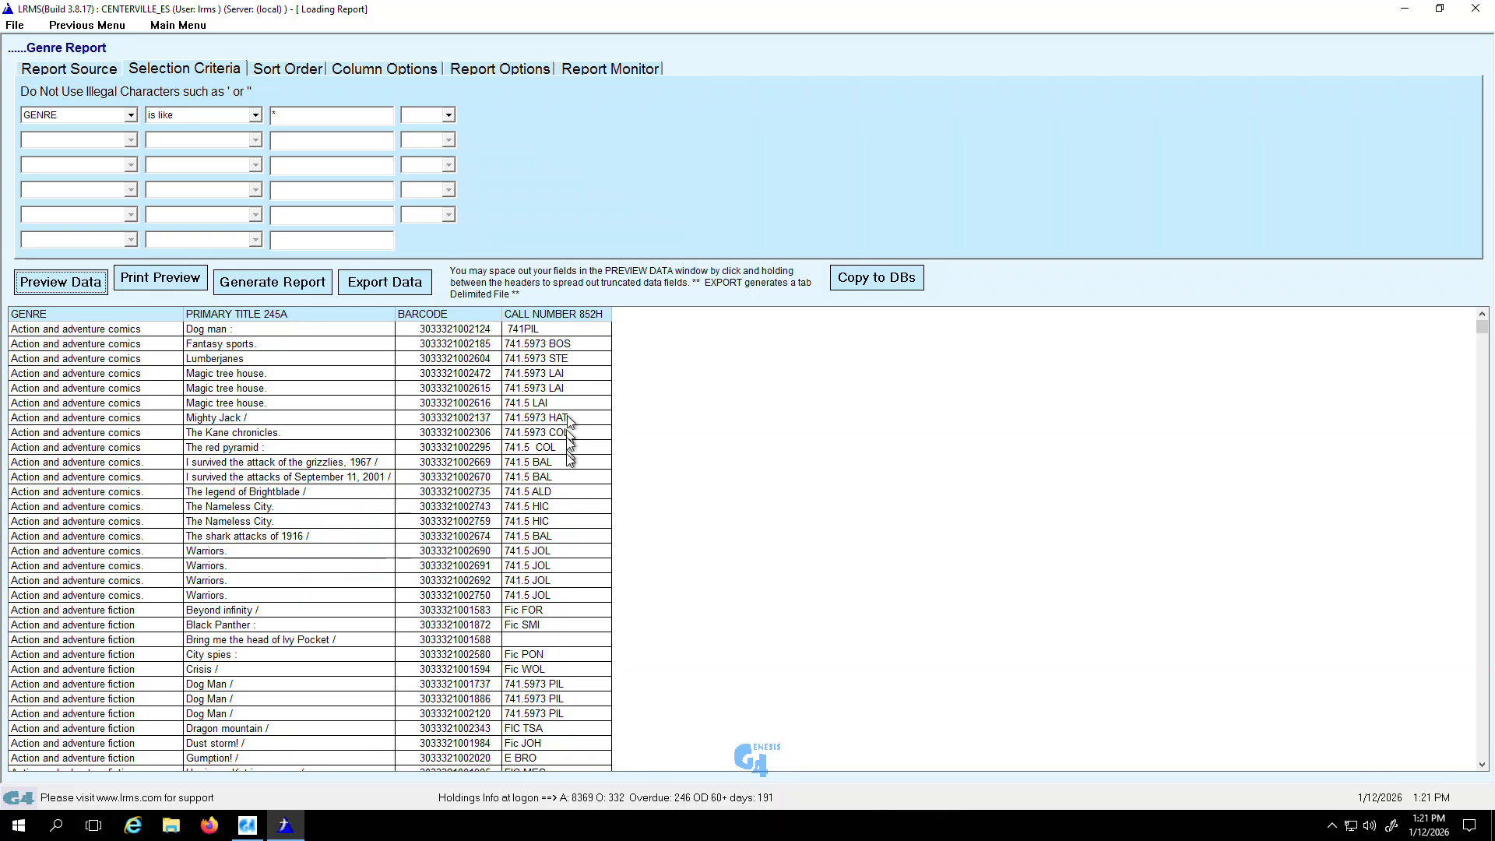
click(524, 640)
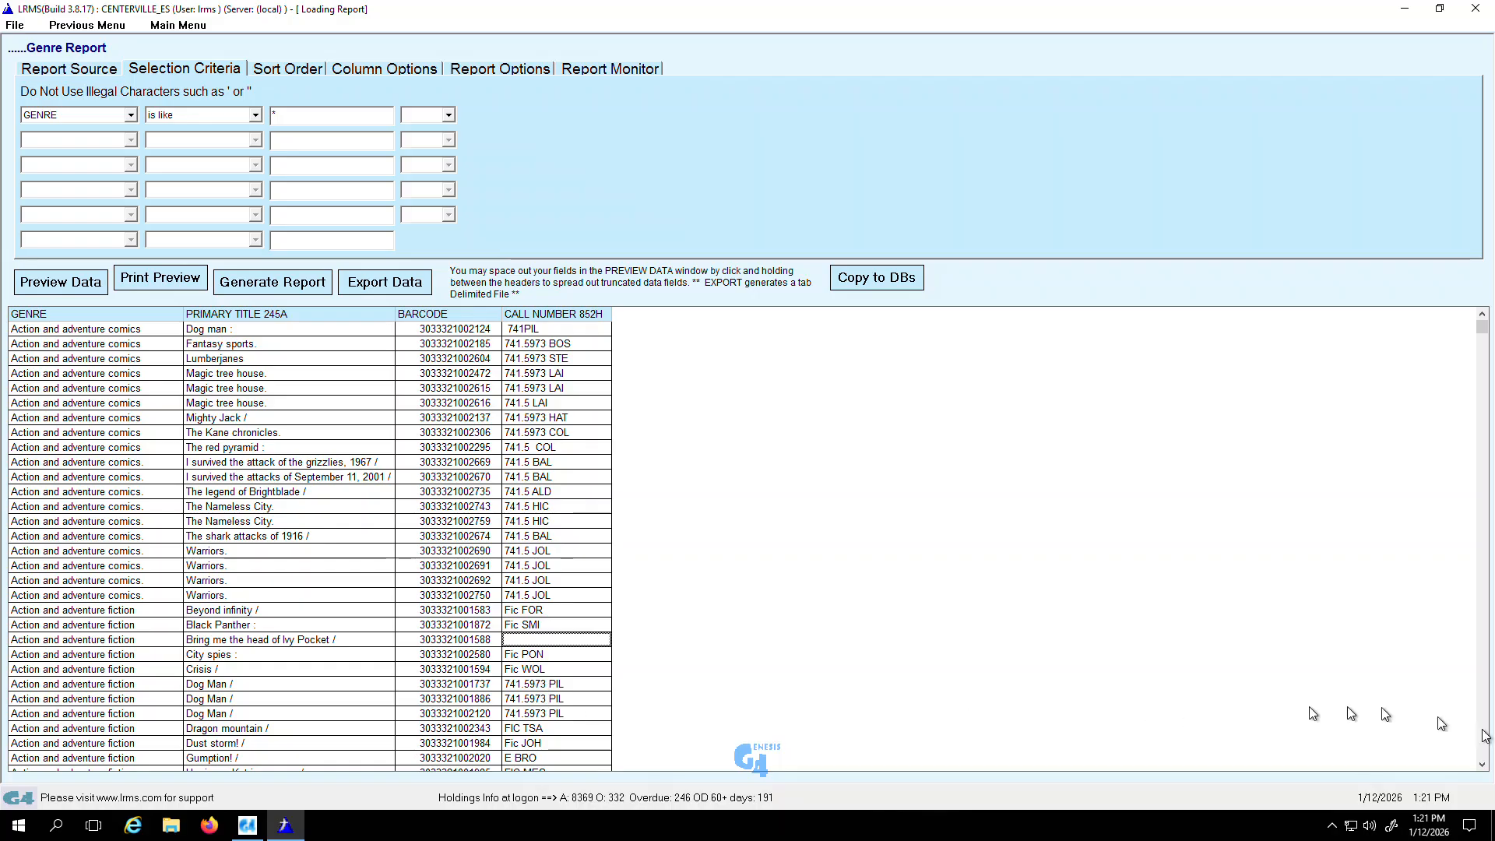
drag(1484, 767, 1483, 767)
click(1484, 767)
click(1483, 767)
click(1483, 767)
click(1483, 767)
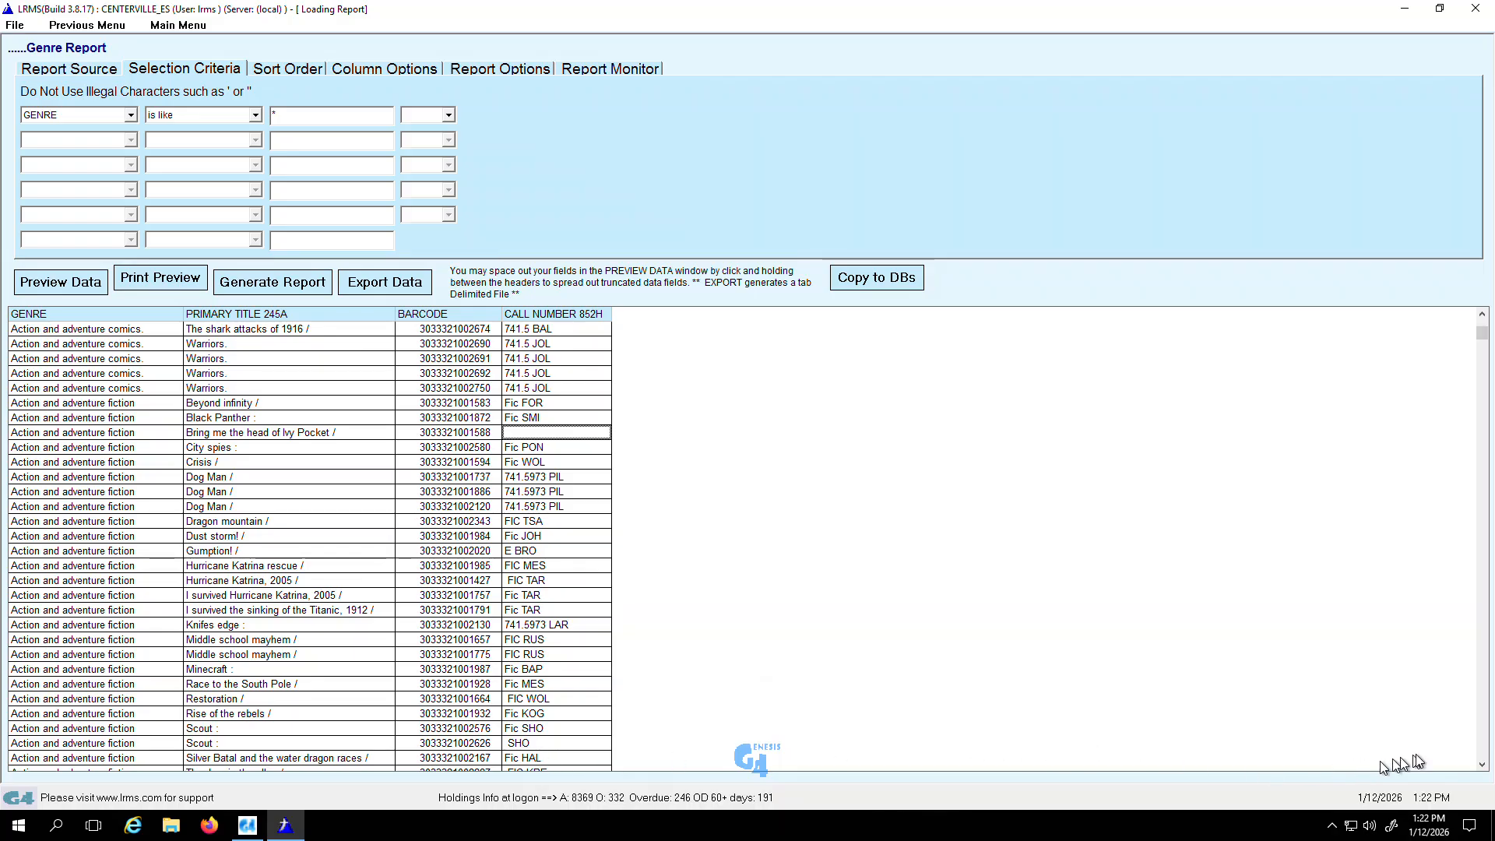
double_click(1481, 764)
scroll(1482, 765, down, 7)
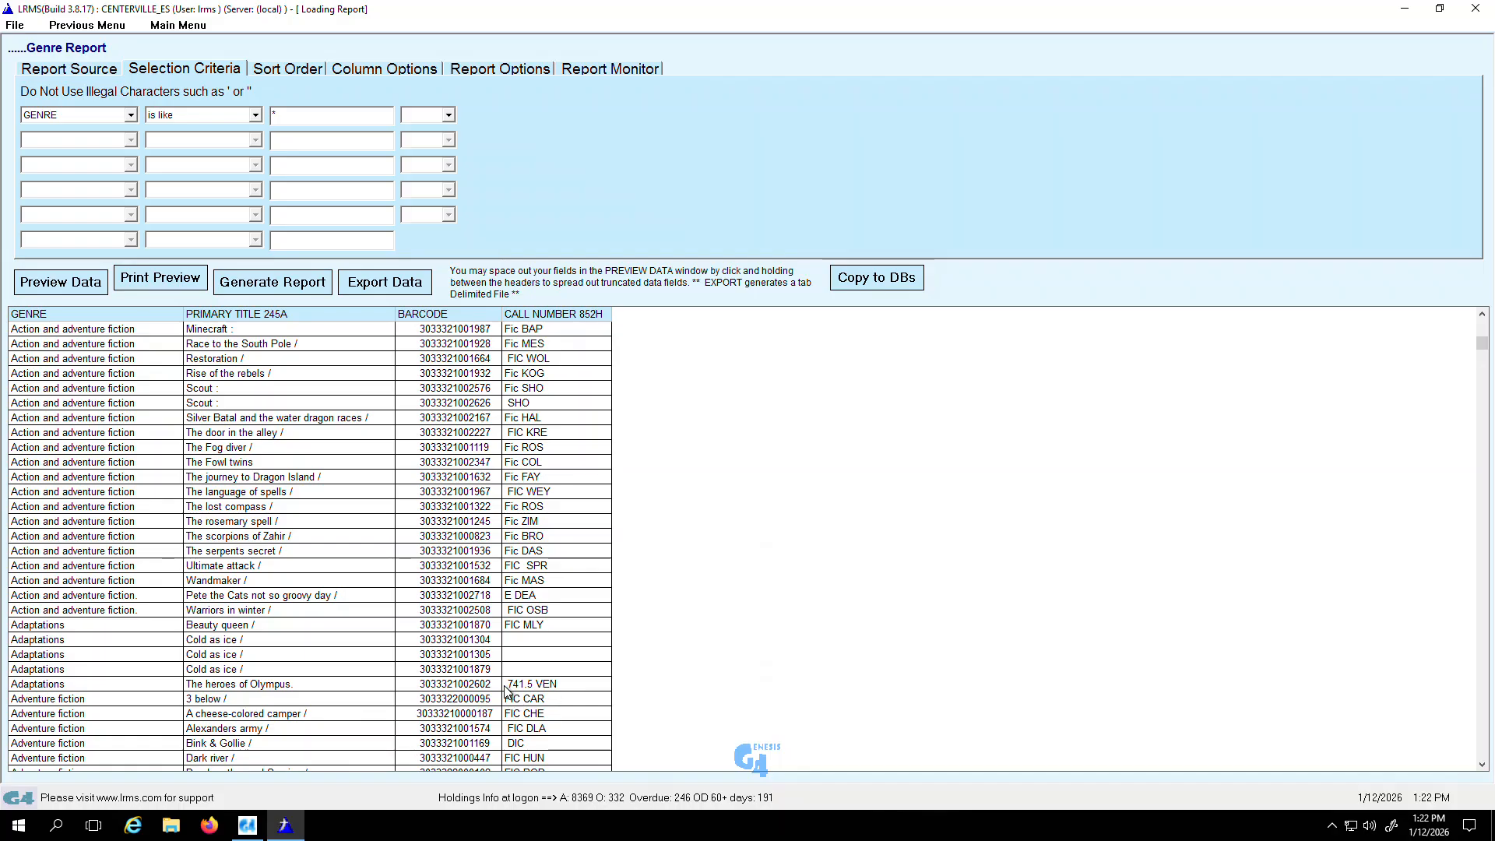
click(511, 747)
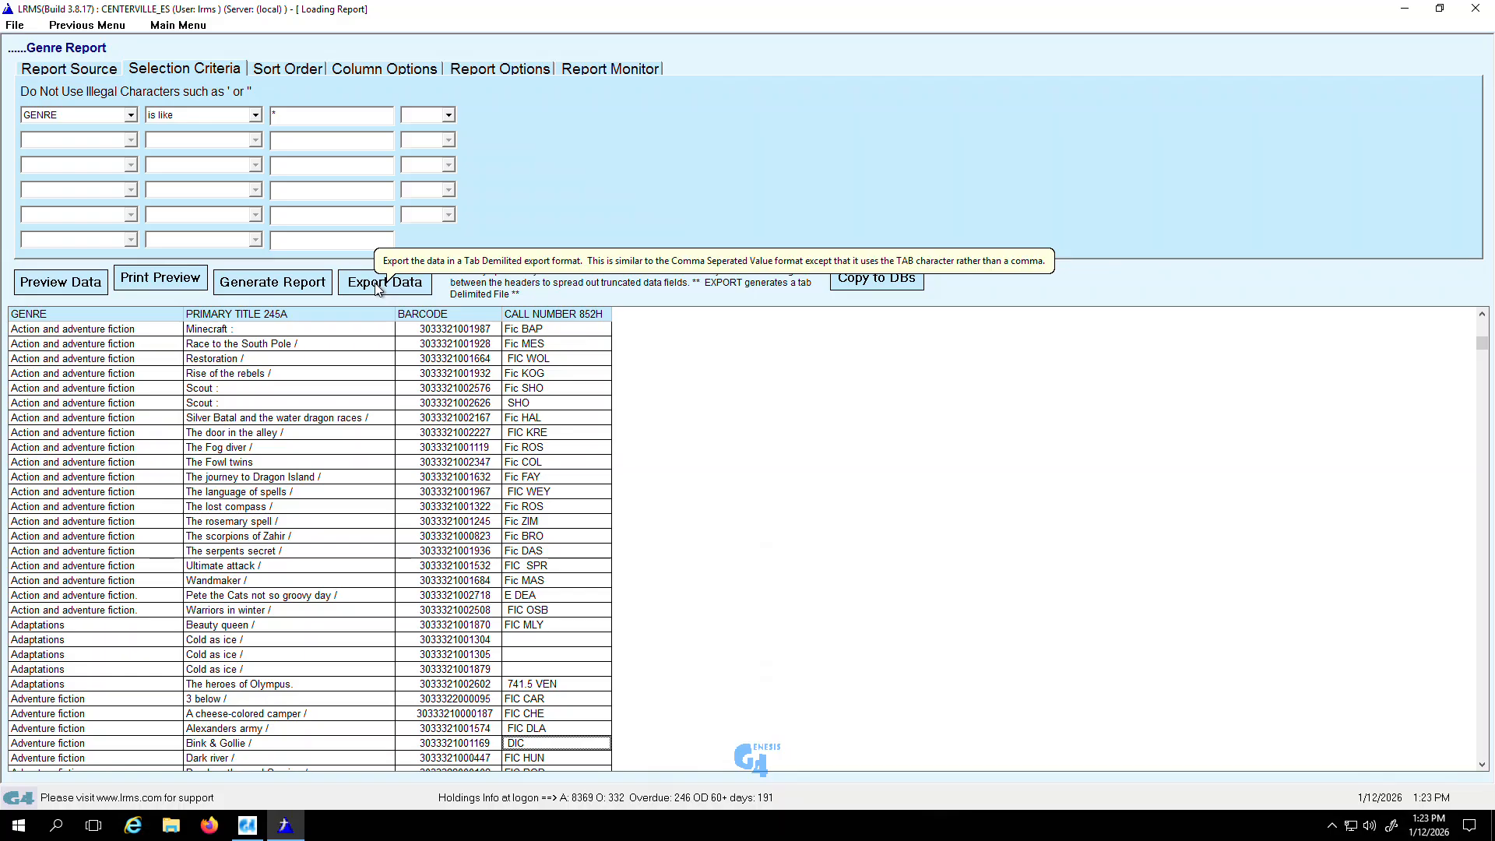
Step: Generate the Genre Report and open the Report Monitor with the finished reports
click(280, 285)
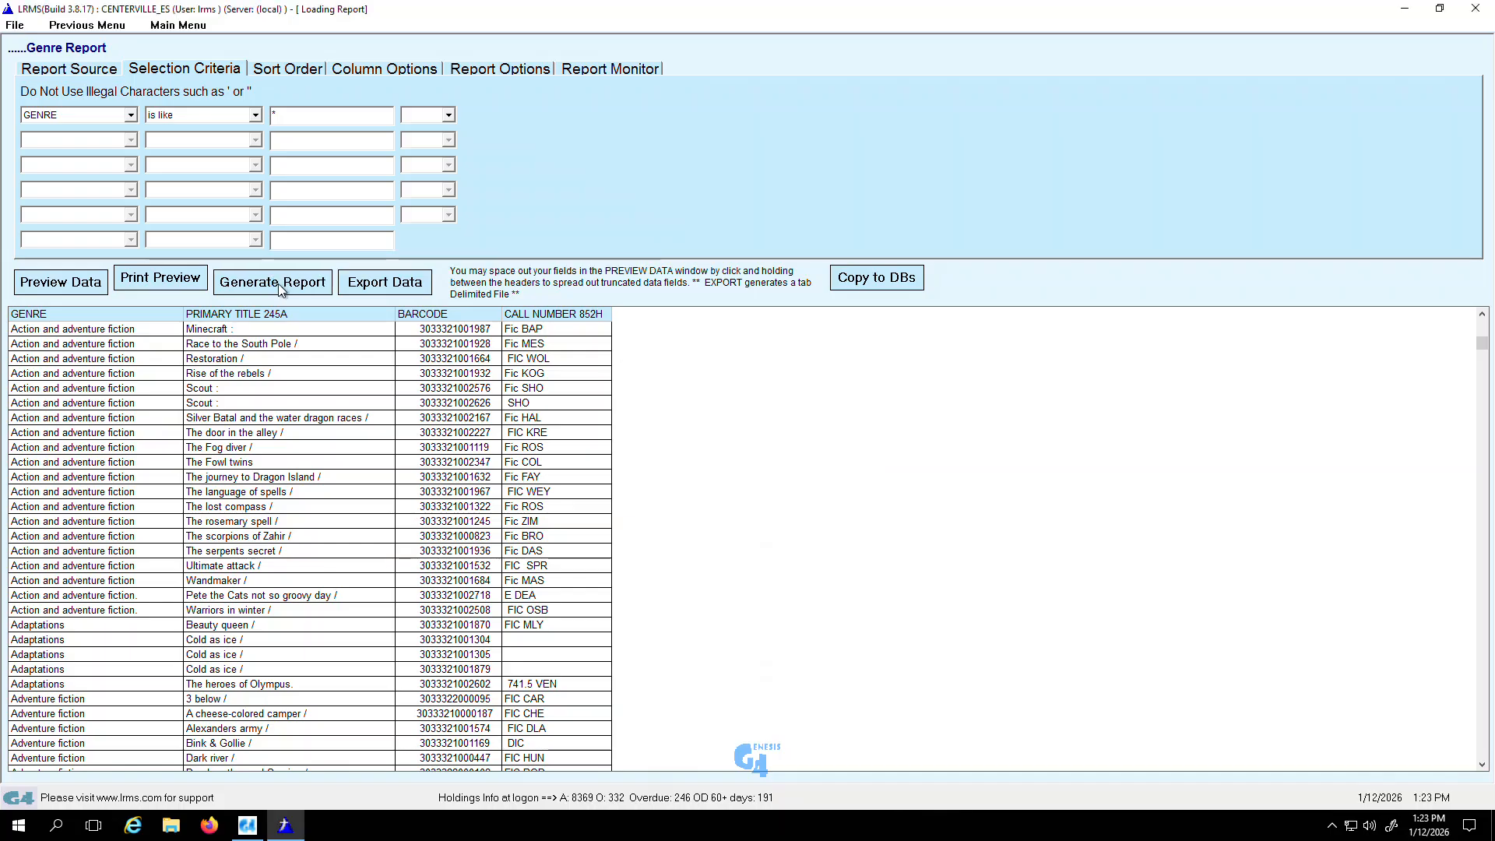
click(278, 284)
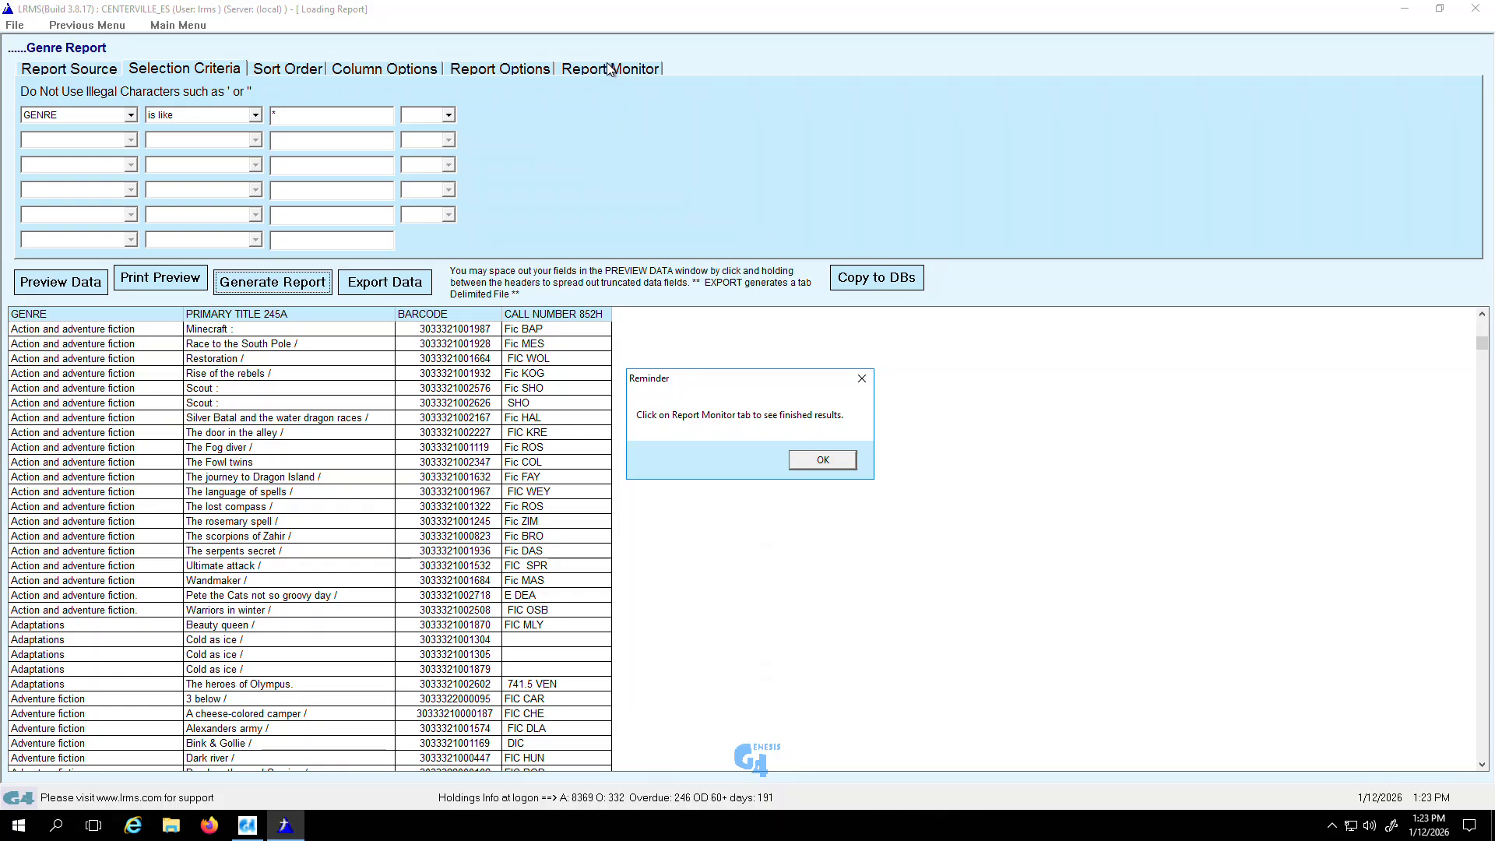
click(823, 460)
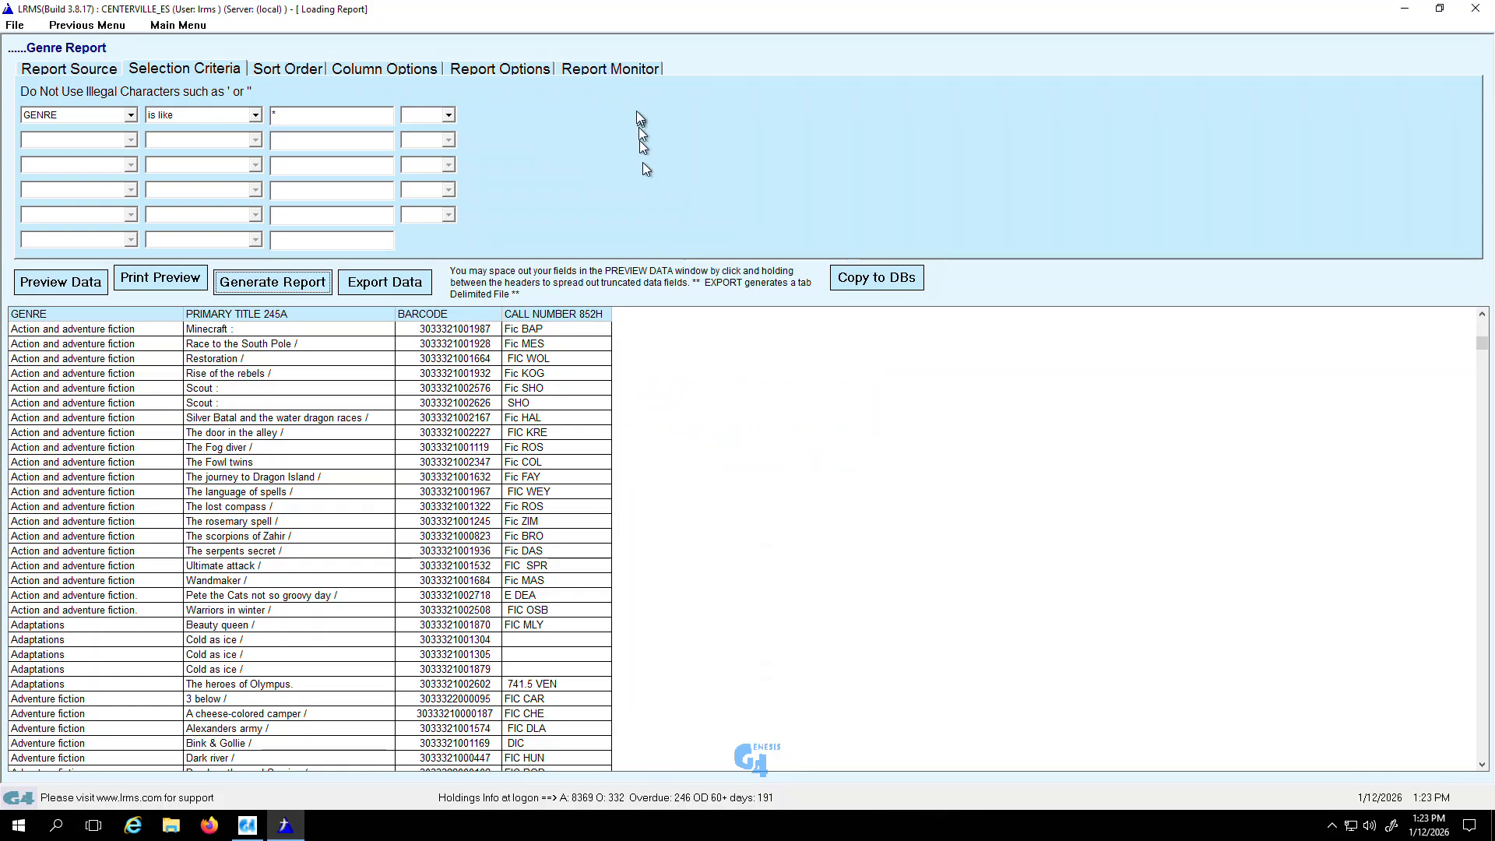
click(604, 69)
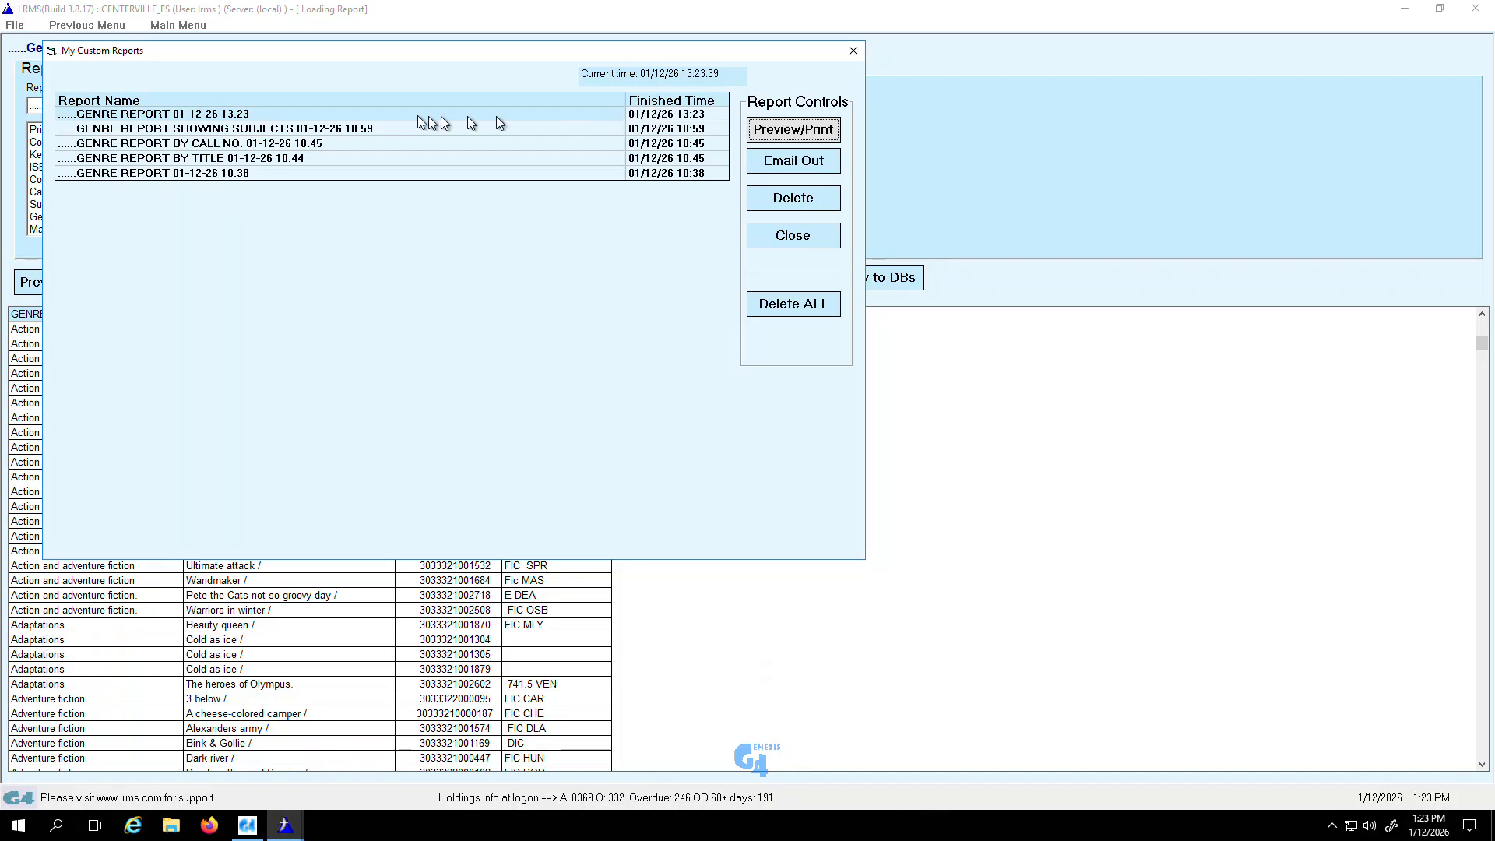
Step: Start e-mailing the 13.23 Genre Report, cancel at the recipient address prompt, and close the finished reports list
click(299, 117)
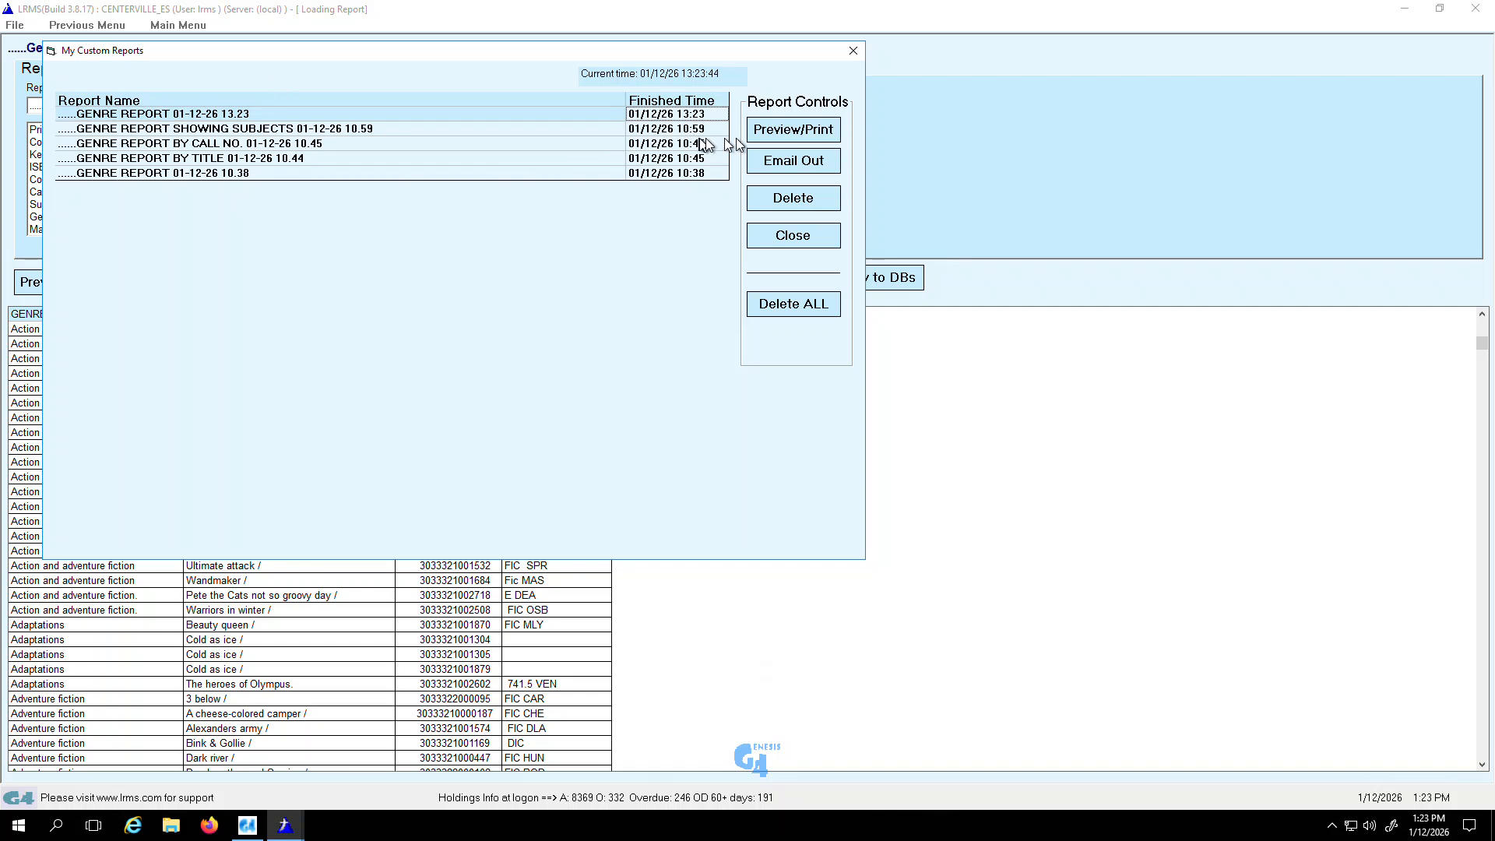
click(791, 161)
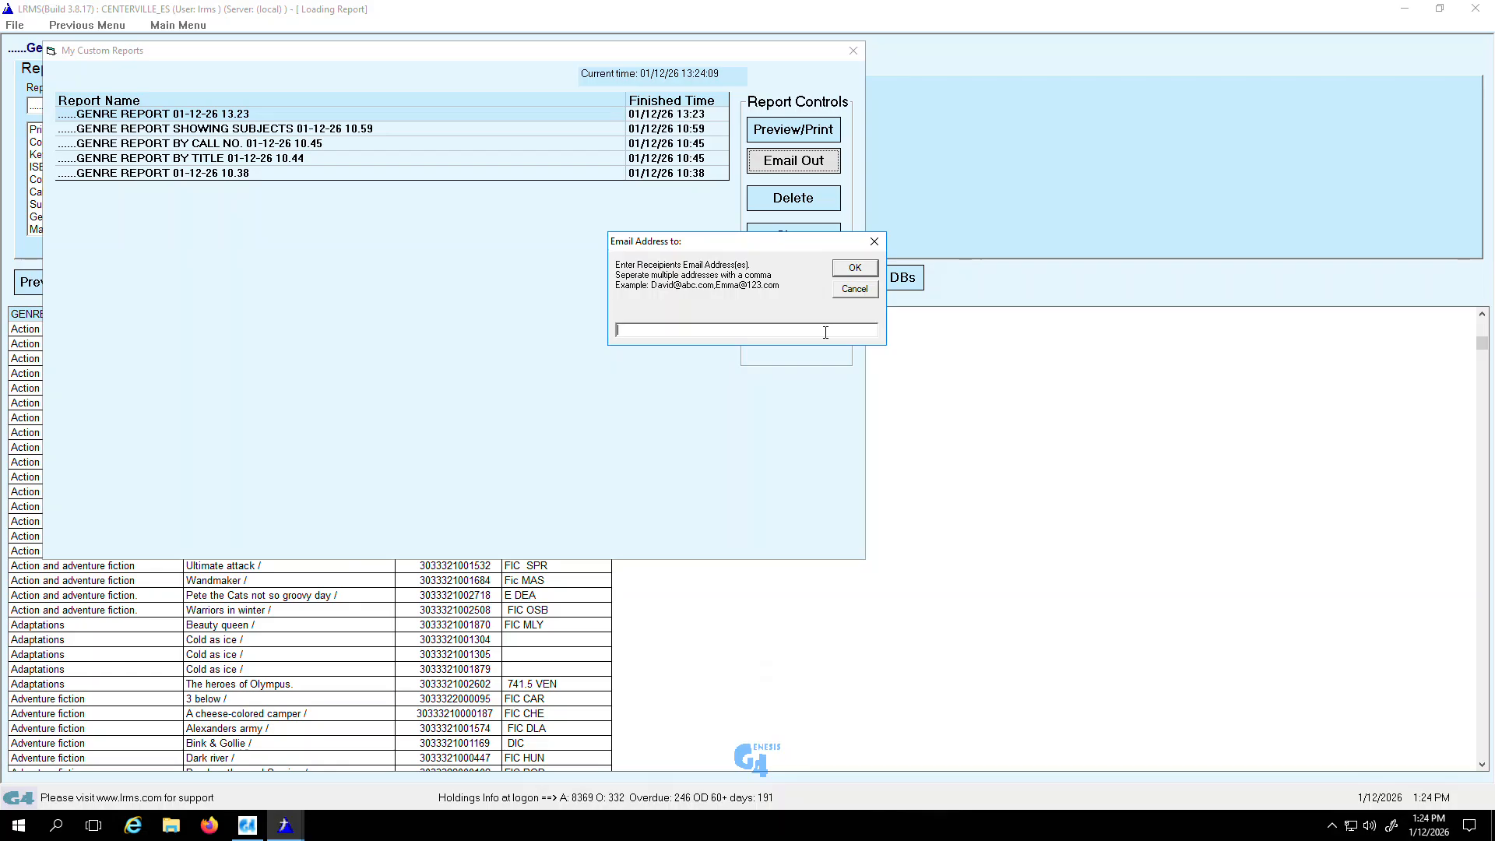
click(855, 289)
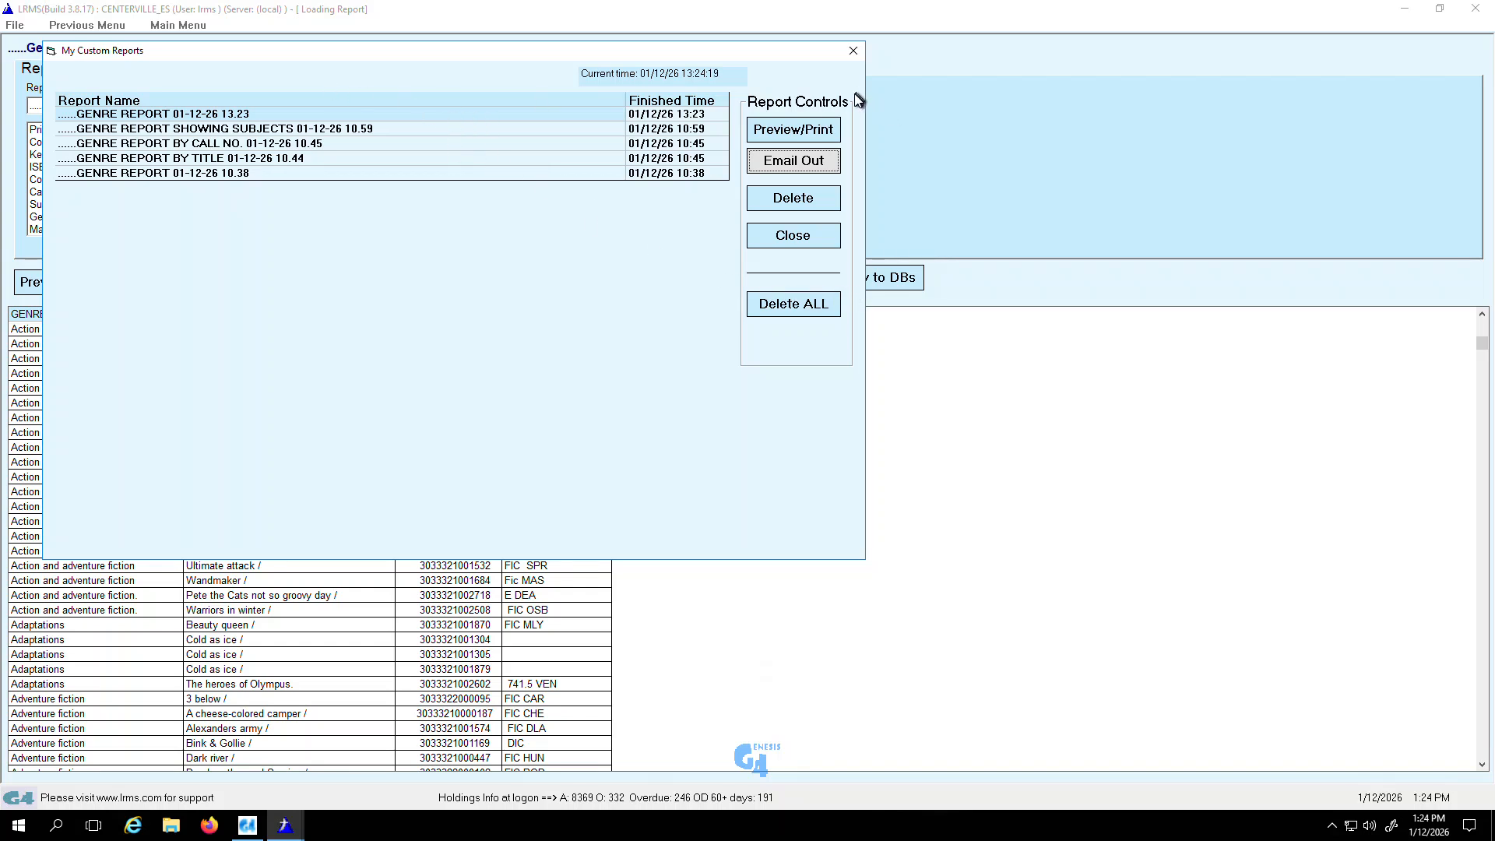
click(854, 51)
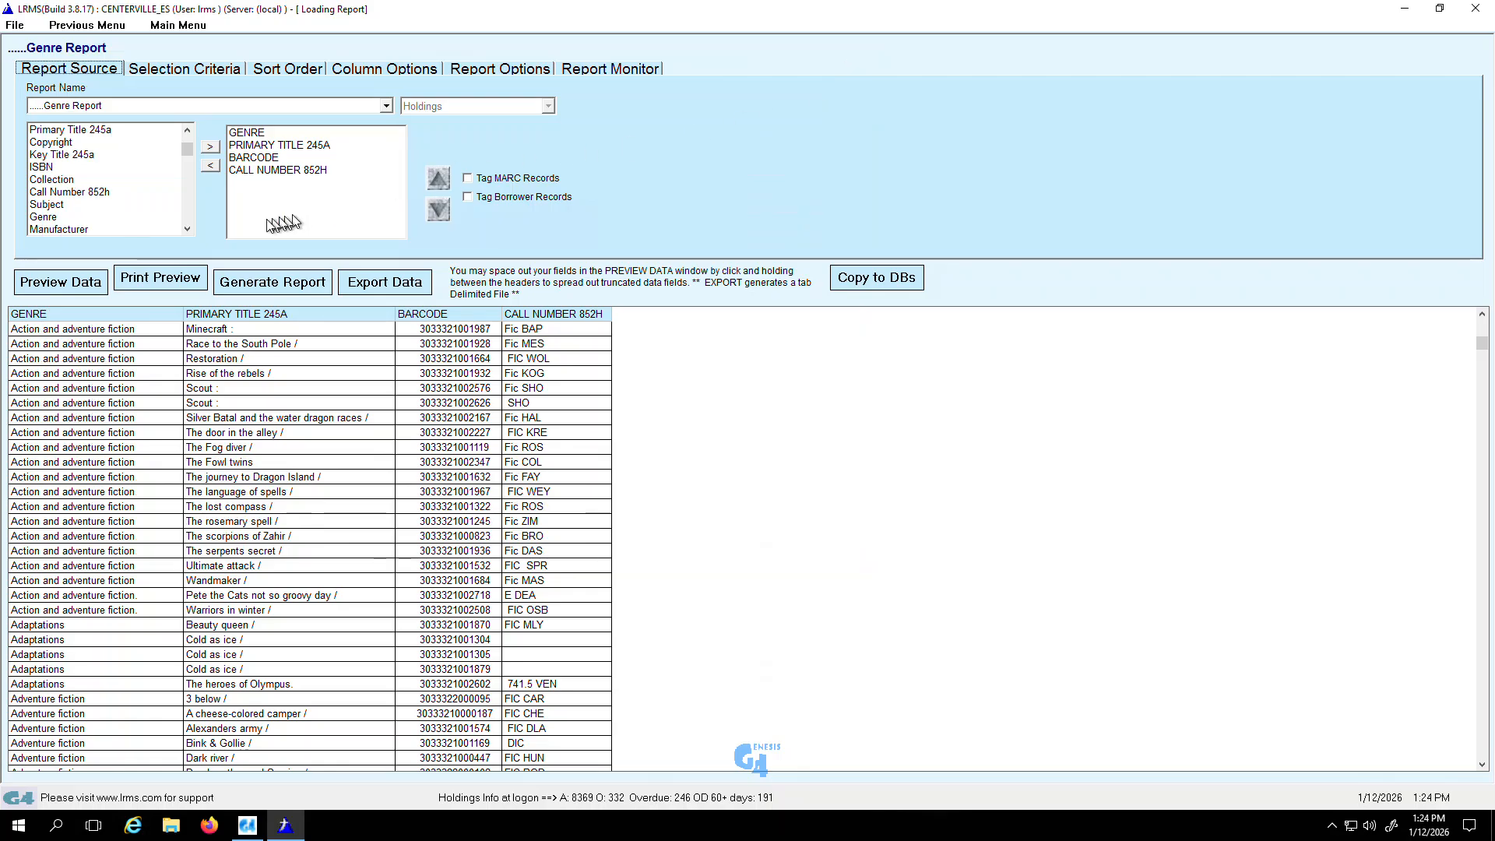